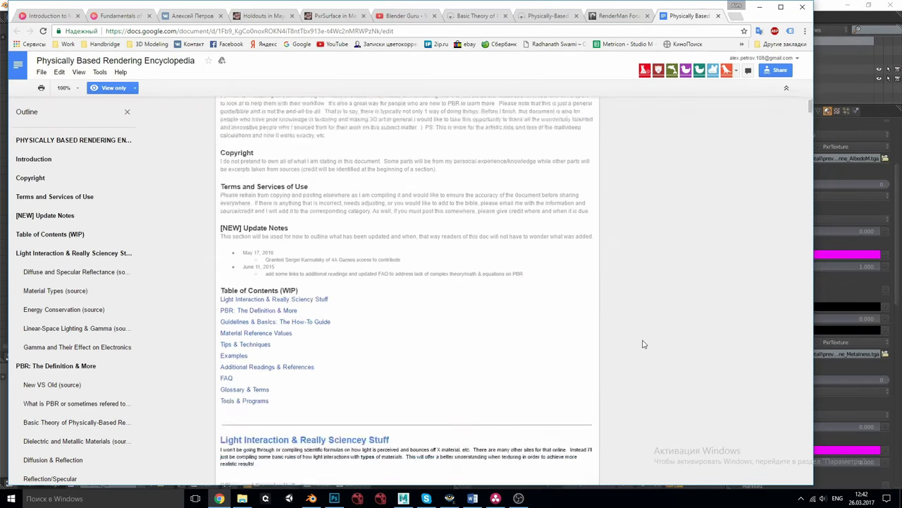
Scroll the Google Doc, then scroll the Blender Guru Videos page down to Load more.
scroll(643, 344, down, 20)
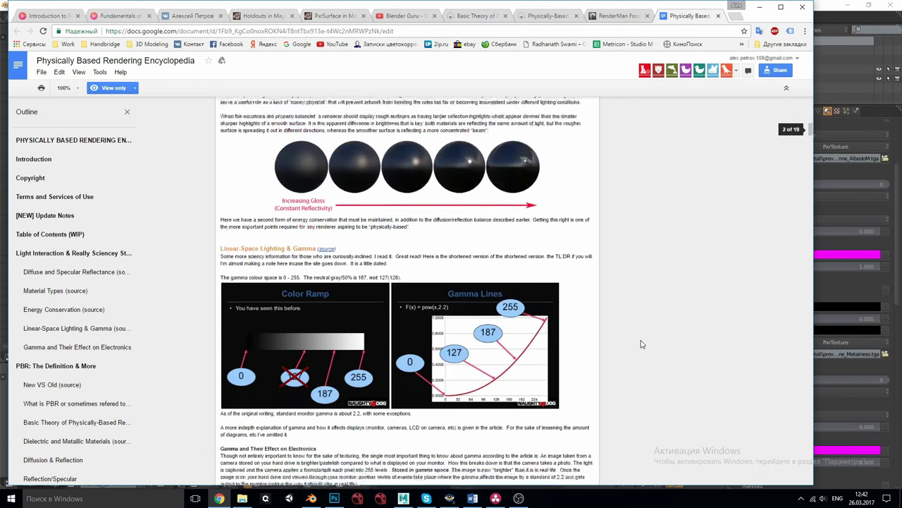
scroll(642, 344, down, 20)
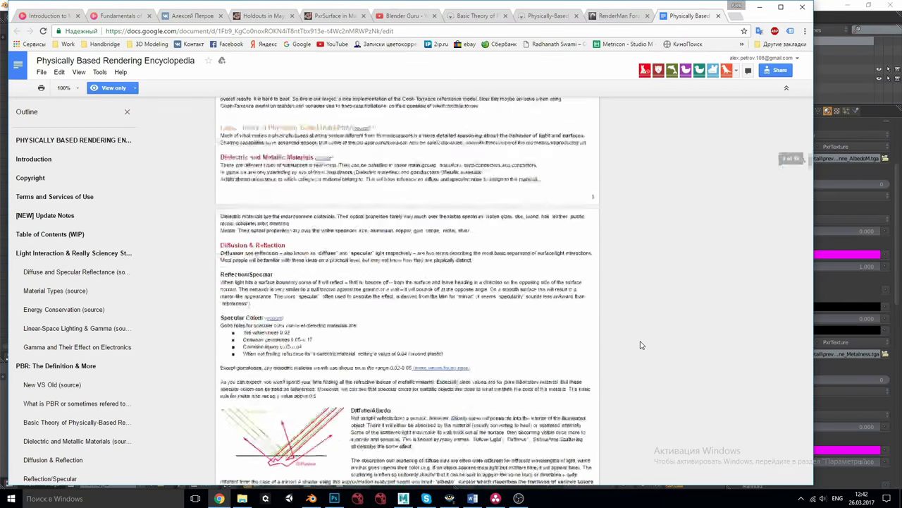
click(410, 19)
scroll(471, 266, down, 4)
scroll(471, 266, down, 2)
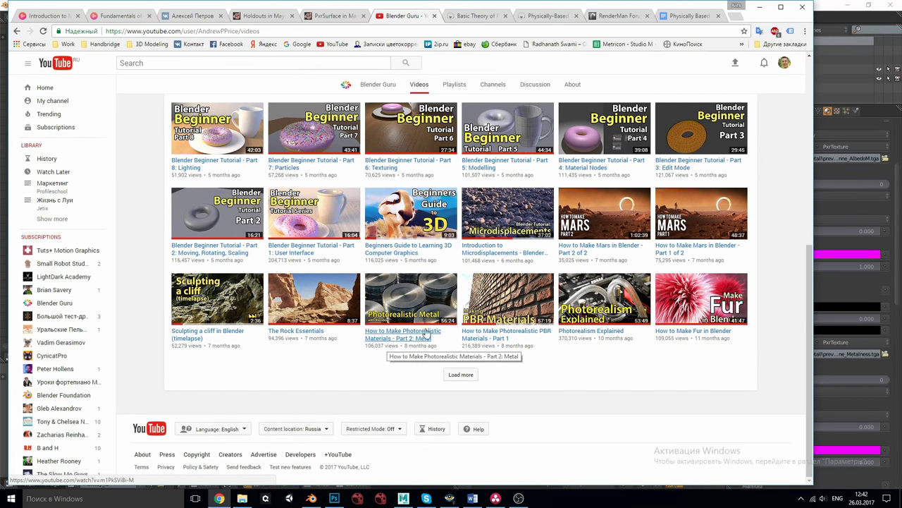
Read the top of the Basic Theory of PBR article, then view the other Marmoset article.
click(484, 16)
scroll(416, 304, down, 1)
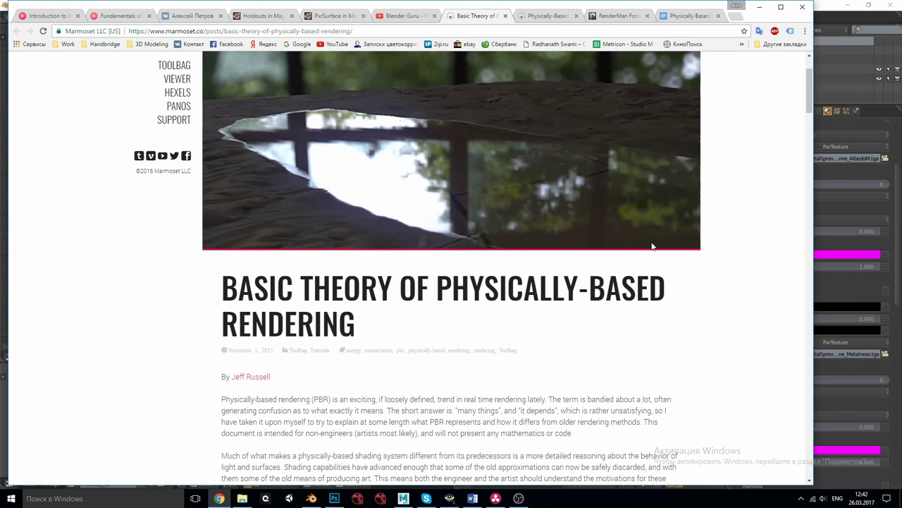
scroll(692, 269, down, 3)
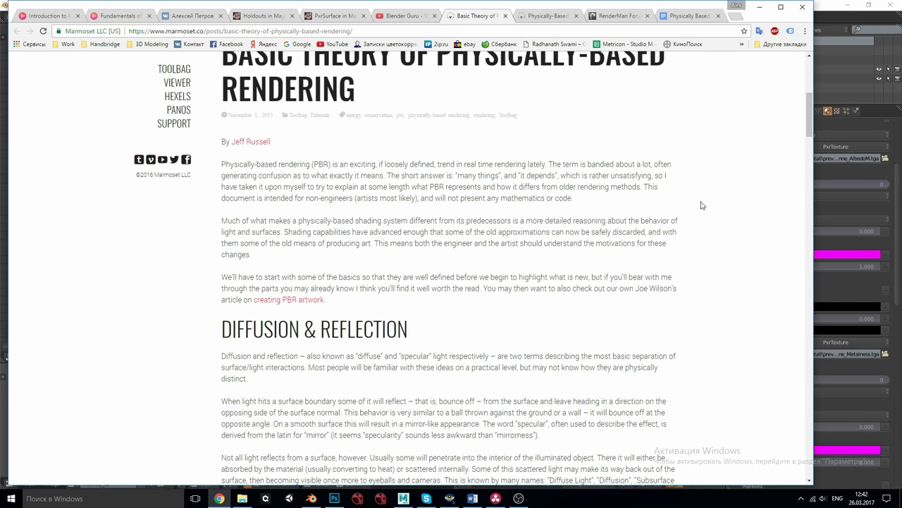
click(553, 16)
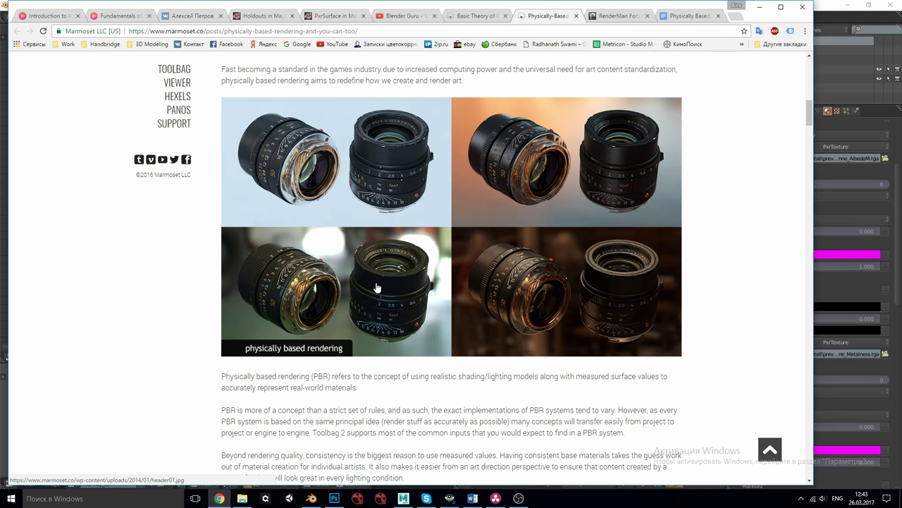
Return to Basic Theory and scroll to the Diffusion & Reflection diagram.
click(480, 15)
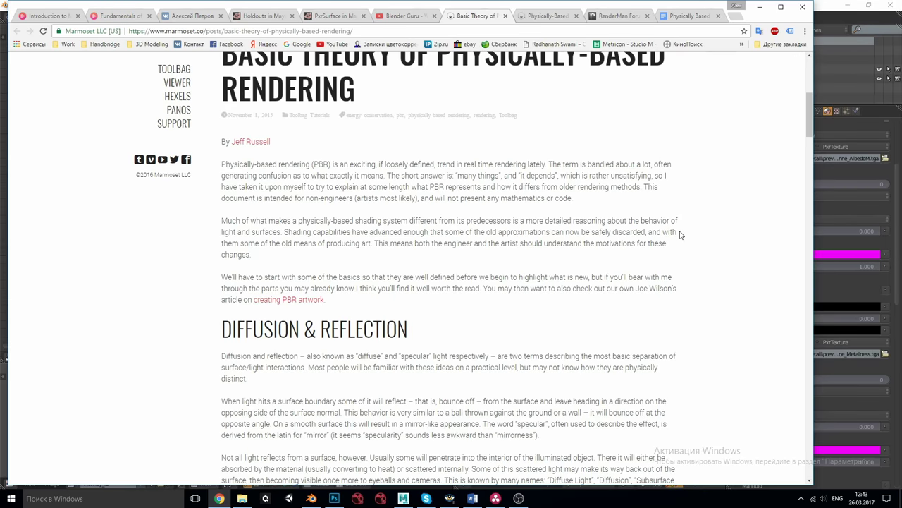
scroll(681, 239, down, 2)
scroll(681, 238, down, 3)
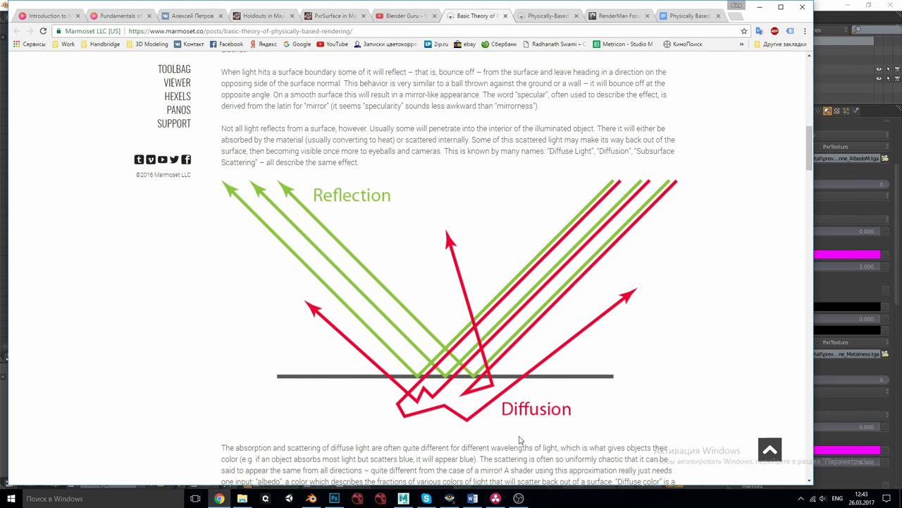
scroll(525, 367, up, 1)
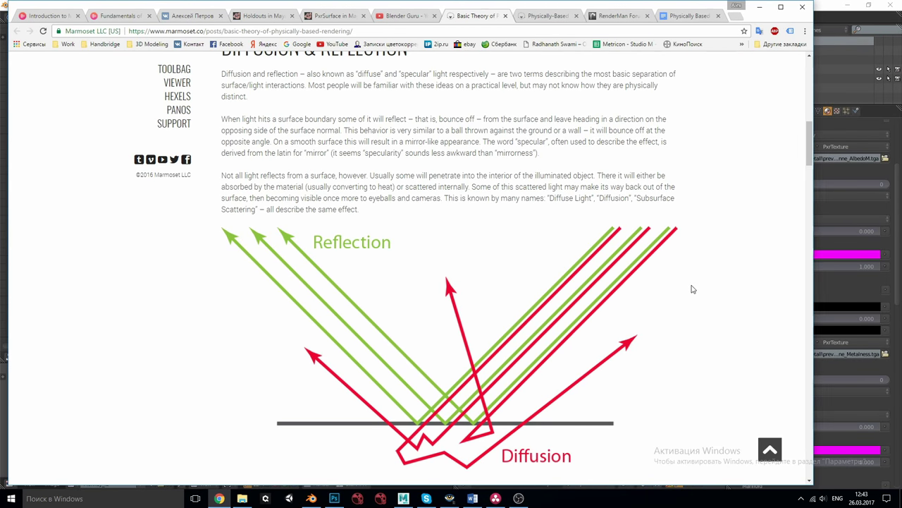
scroll(692, 289, down, 1)
scroll(691, 289, down, 1)
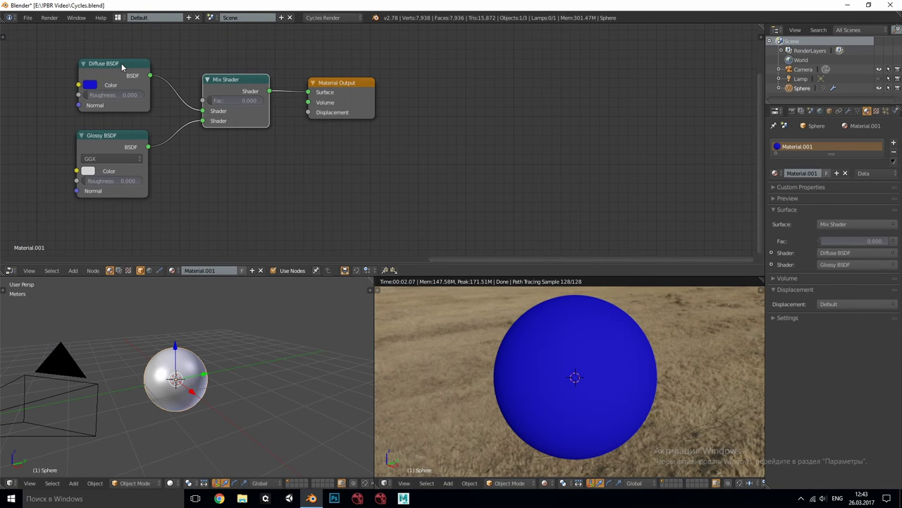
Tidy the positions of the Diffuse BSDF, Glossy BSDF and Mix Shader nodes.
drag(122, 66, 124, 61)
mouse_move(117, 137)
mouse_down()
mouse_move(126, 129)
mouse_move(124, 138)
mouse_up()
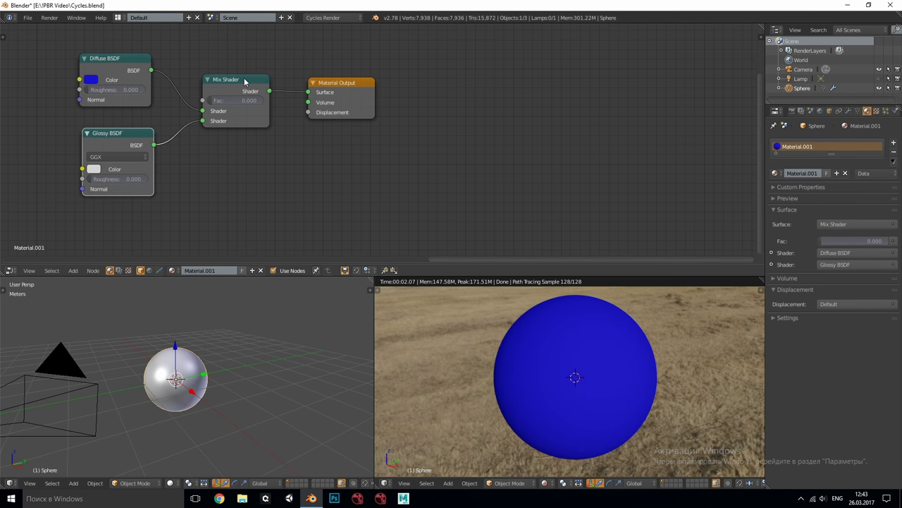
mouse_move(245, 82)
mouse_down()
mouse_move(236, 83)
mouse_move(247, 83)
mouse_up()
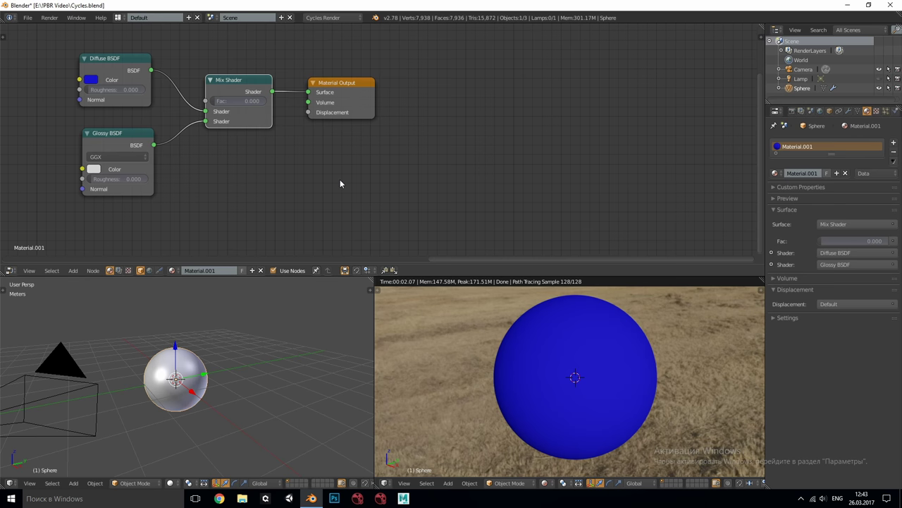
drag(142, 134, 137, 135)
Raise the Mix Shader Fac to 1.000, then reset it to 0.000.
drag(220, 101, 245, 101)
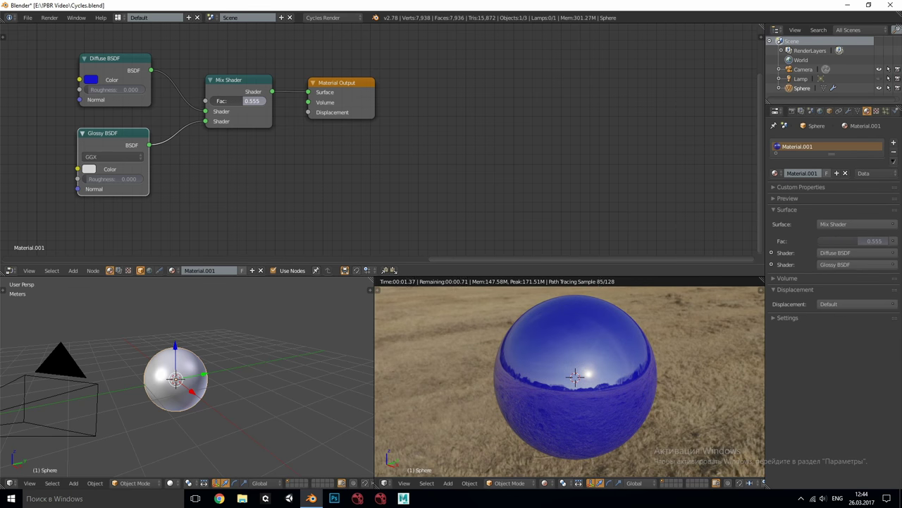
text(1)
key(Return)
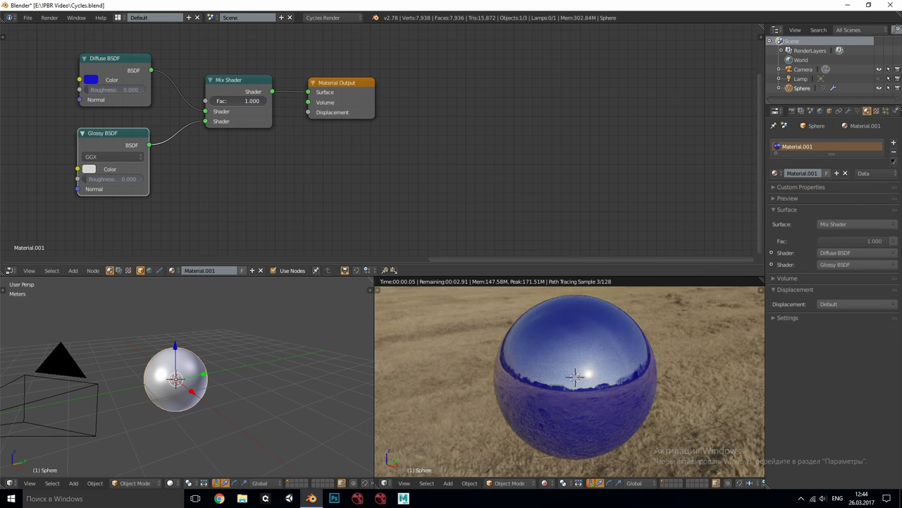
key(BackSpace)
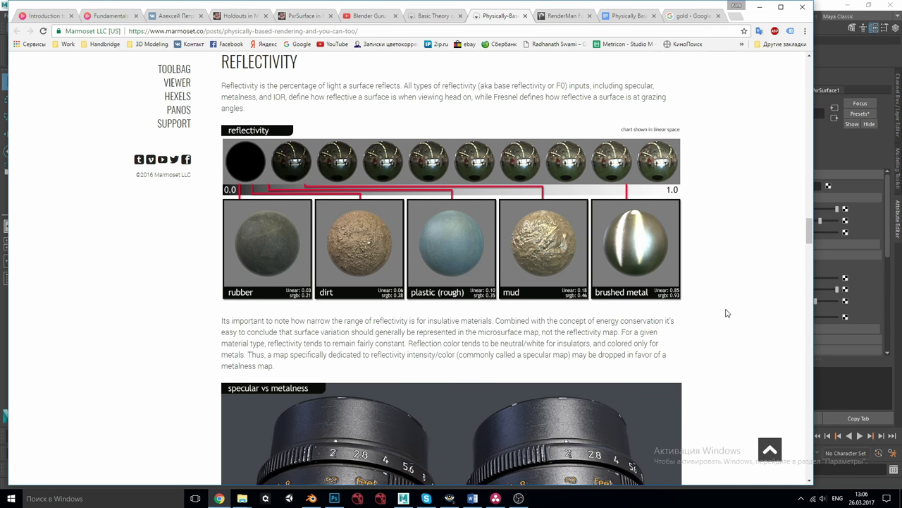
Scroll the Marmoset article from the Reflectivity chart to the specular vs metalness image.
scroll(726, 312, down, 4)
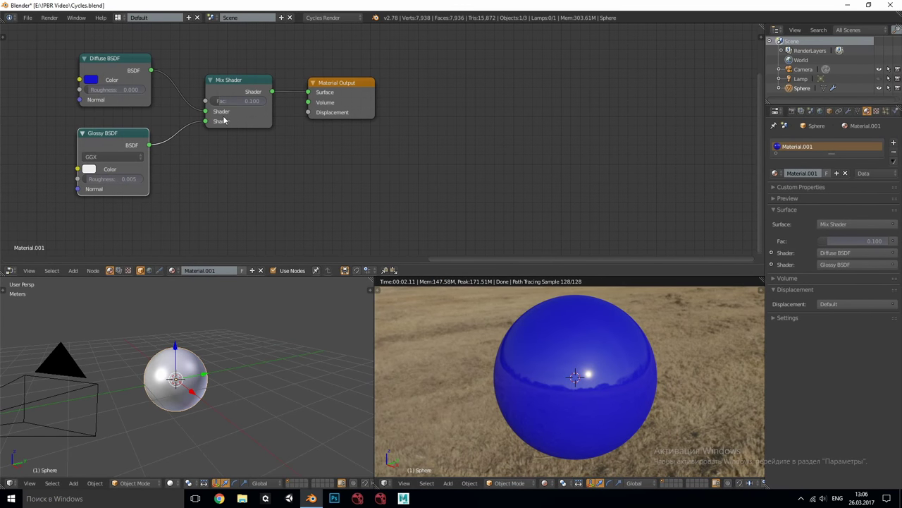
Set the Mix Shader Fac to 1.000 and tint the Glossy BSDF colour pale pink.
mouse_move(229, 101)
mouse_down()
mouse_move(243, 101)
mouse_move(225, 101)
mouse_up()
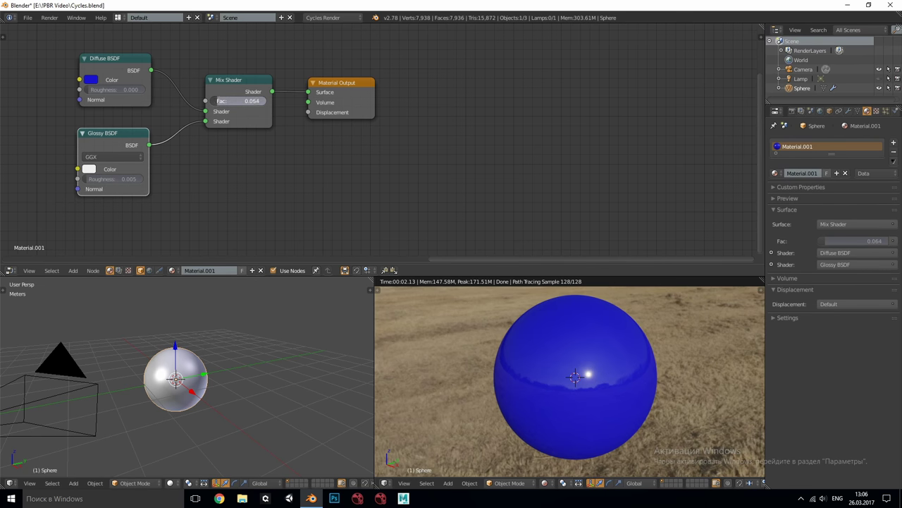
drag(217, 102, 282, 102)
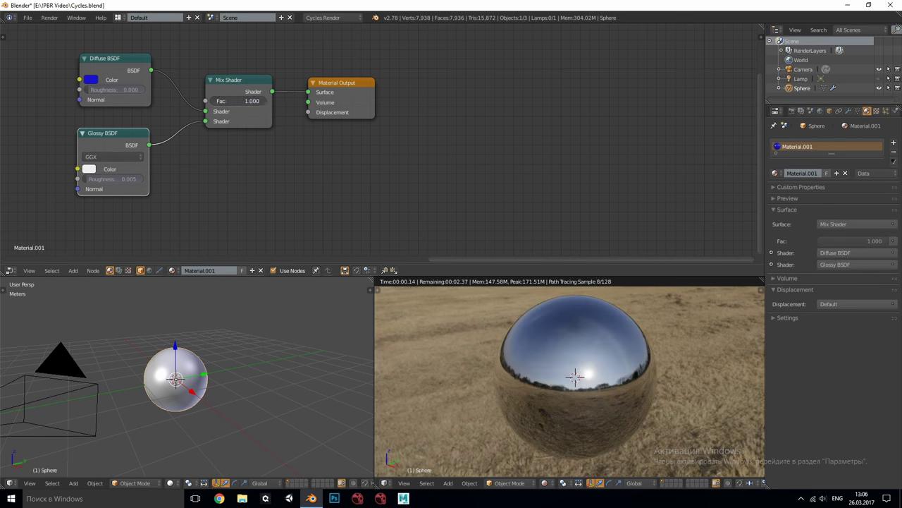
click(90, 169)
drag(119, 70, 122, 68)
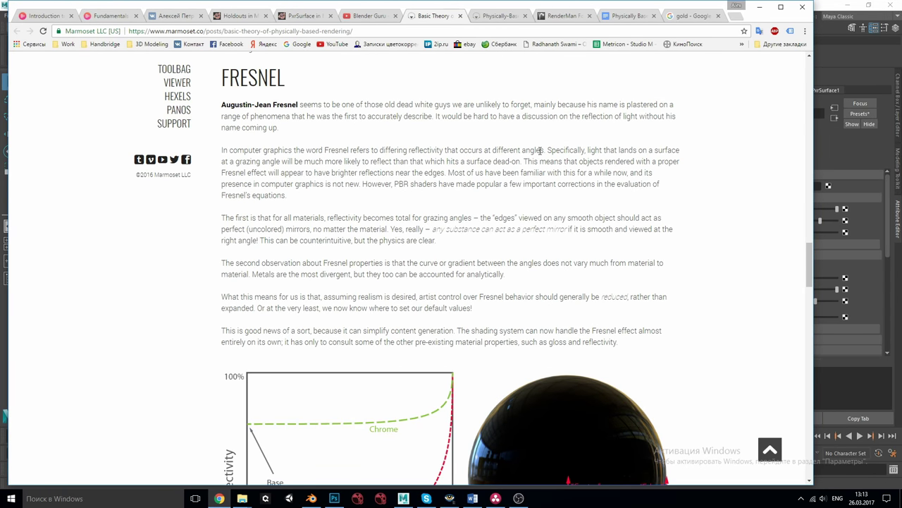
Highlight the FRESNEL perfect-mirror sentence, then scroll on to the reflectivity chart.
scroll(692, 165, down, 2)
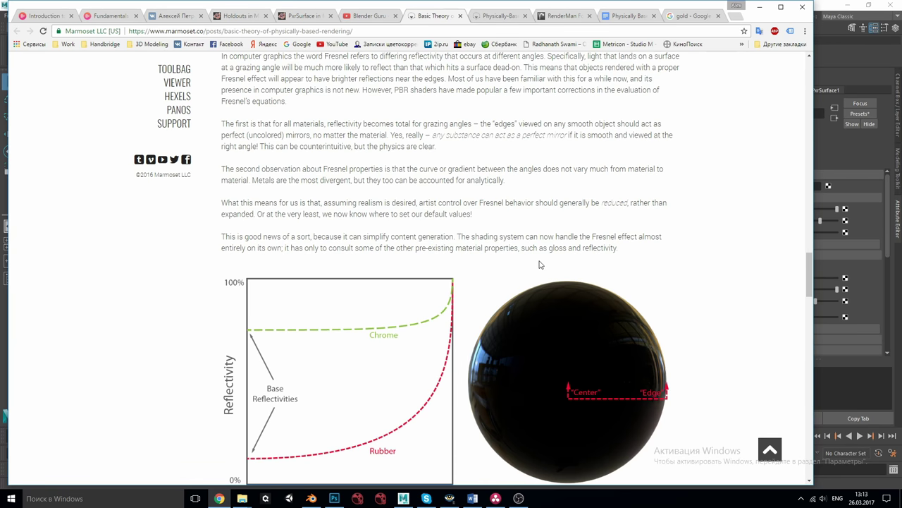
drag(429, 135, 459, 148)
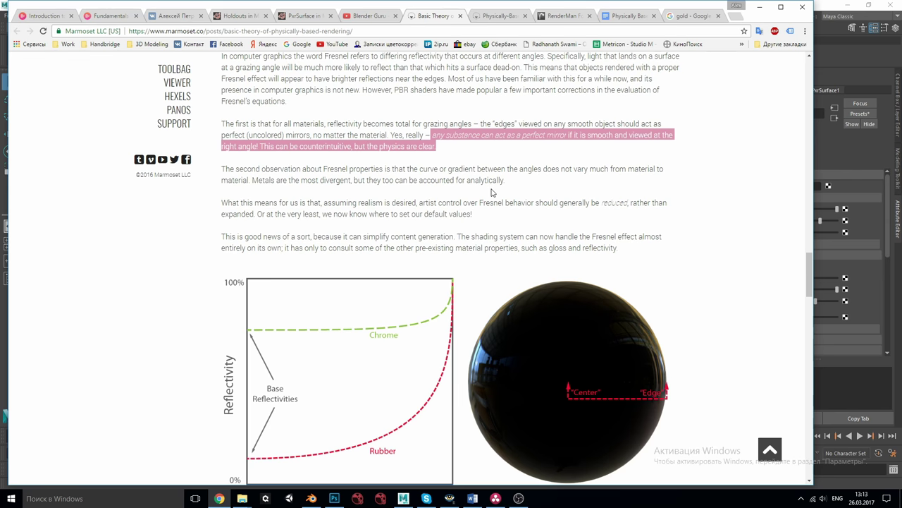
scroll(492, 192, down, 2)
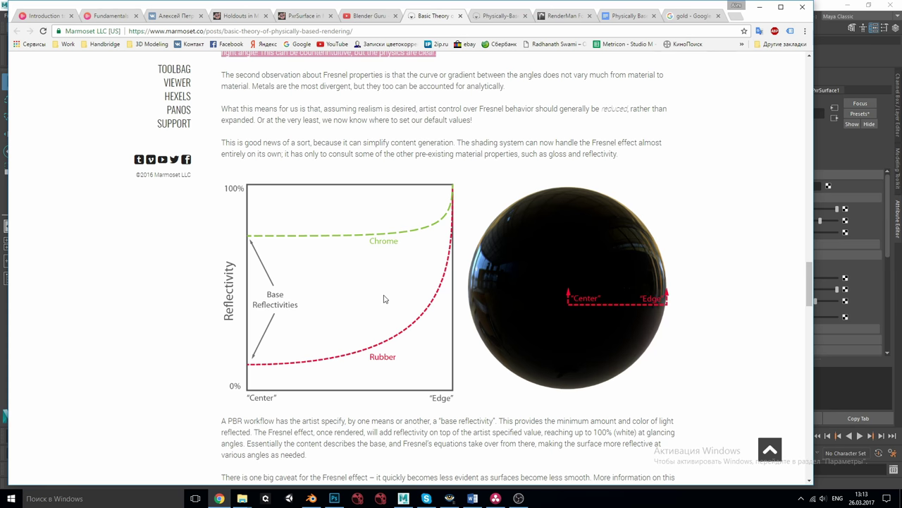
scroll(394, 310, down, 1)
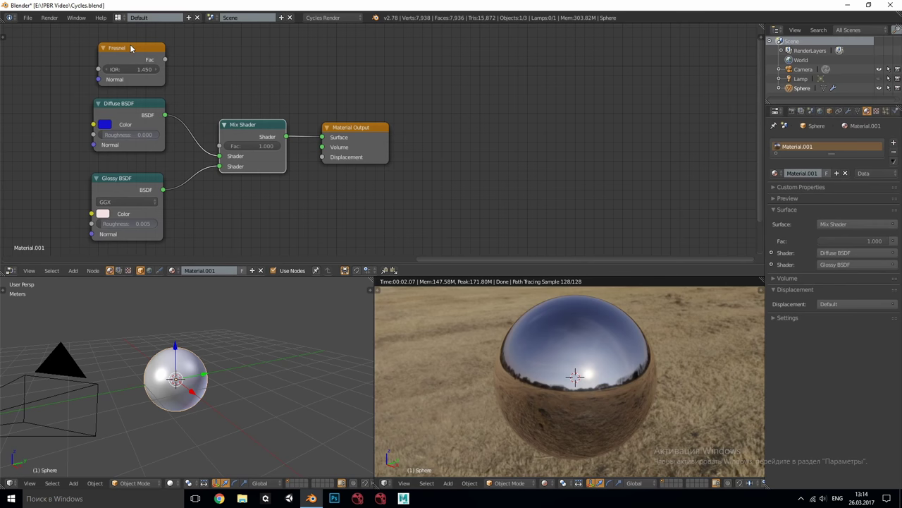
Connect Fresnel Fac to Mix Shader Fac, preview Fresnel, then reconnect Mix Shader to the output.
drag(130, 48, 220, 146)
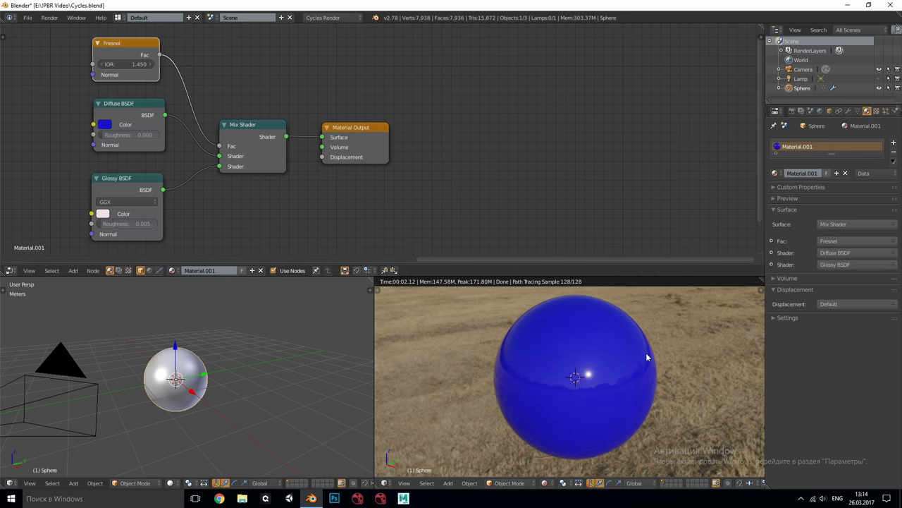
ctrl+shift+click(135, 47)
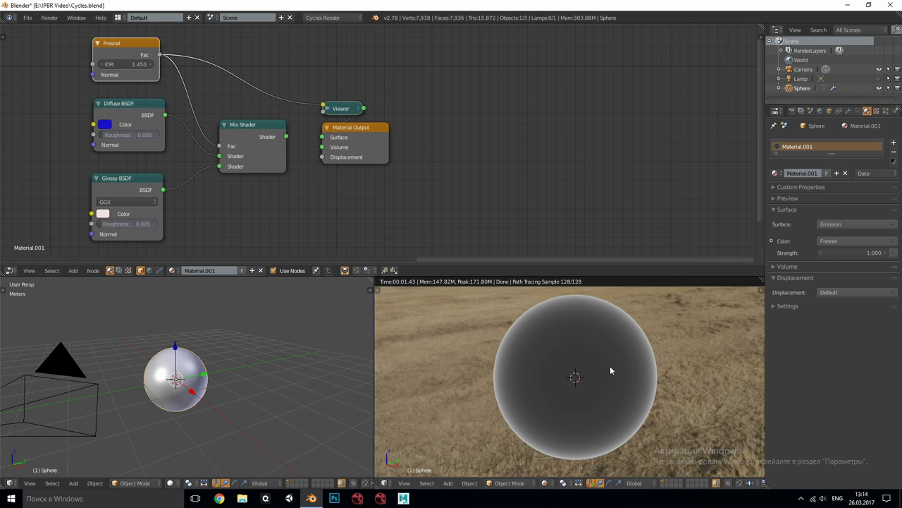
ctrl+shift+click(262, 126)
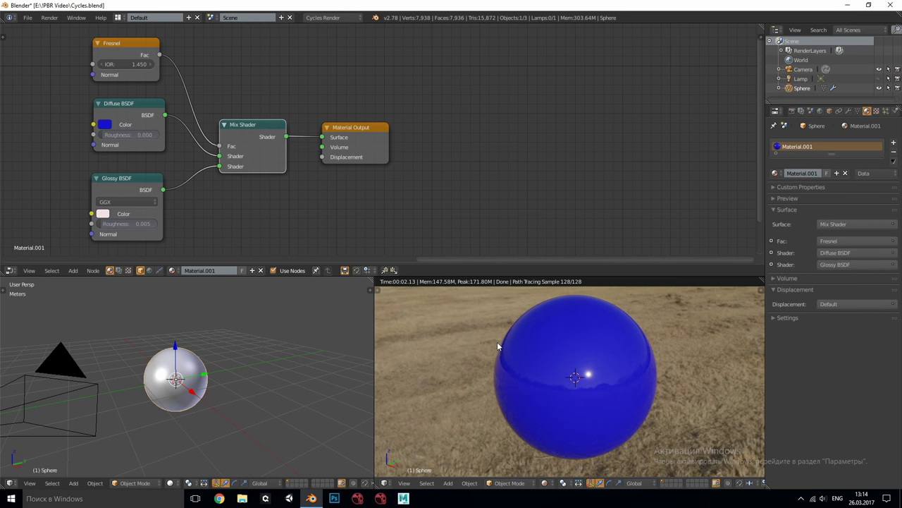
Commit the Fresnel IOR at 1.450 and nudge the Fresnel node.
click(117, 64)
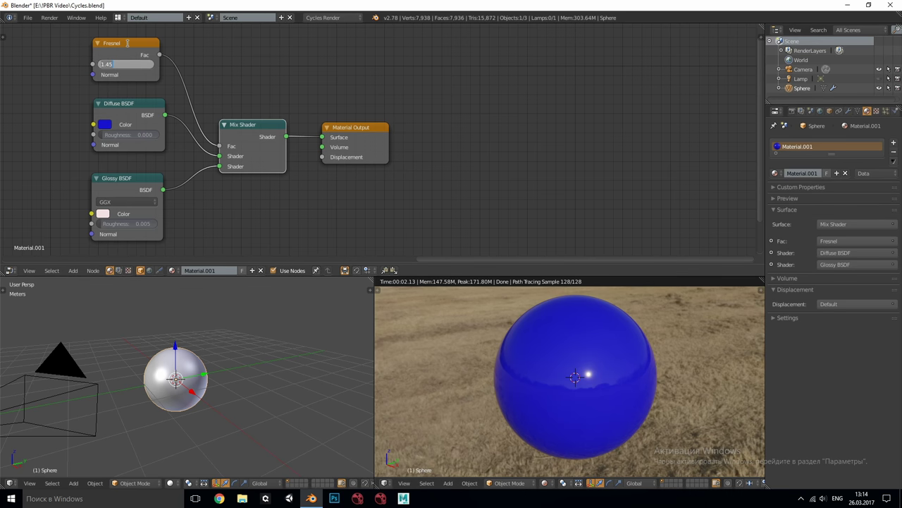
key(Return)
click(129, 46)
drag(126, 46, 135, 50)
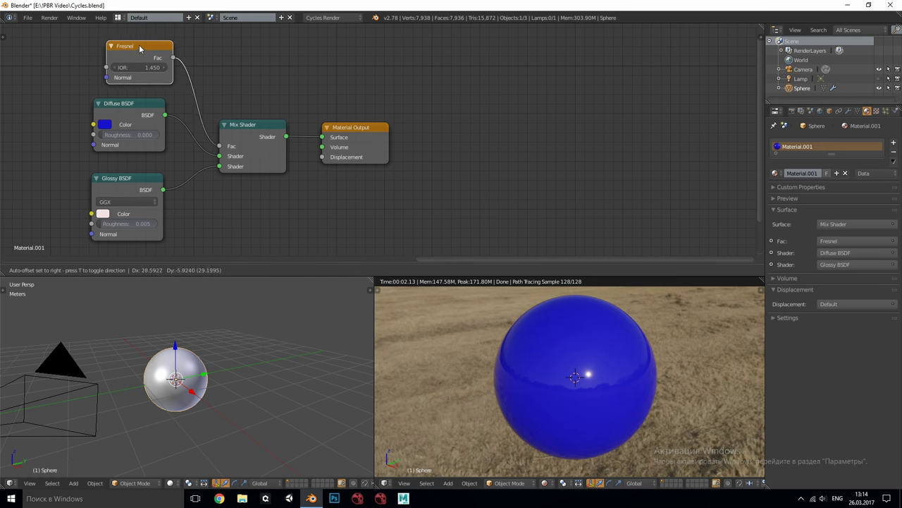
Try Fresnel IOR values 1.2 and 1.8, then set it back to 1.45.
click(134, 68)
text(1.2)
key(Return)
click(129, 69)
text(1.8)
key(Return)
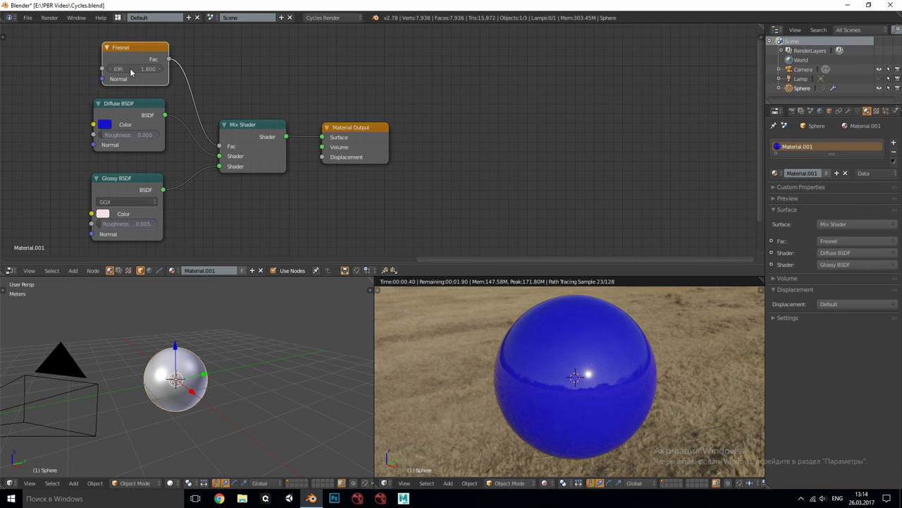
click(137, 68)
text(1.45)
key(Return)
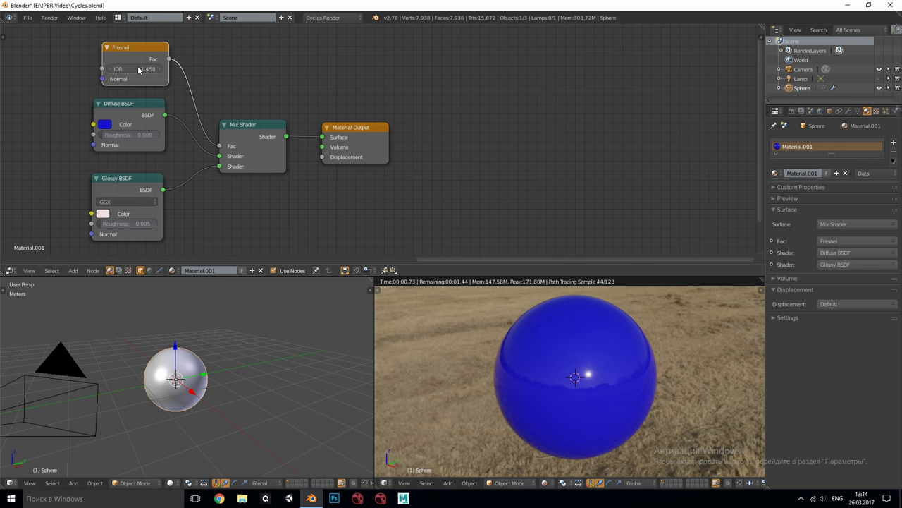
Move the Fresnel node up slightly.
drag(151, 51, 144, 55)
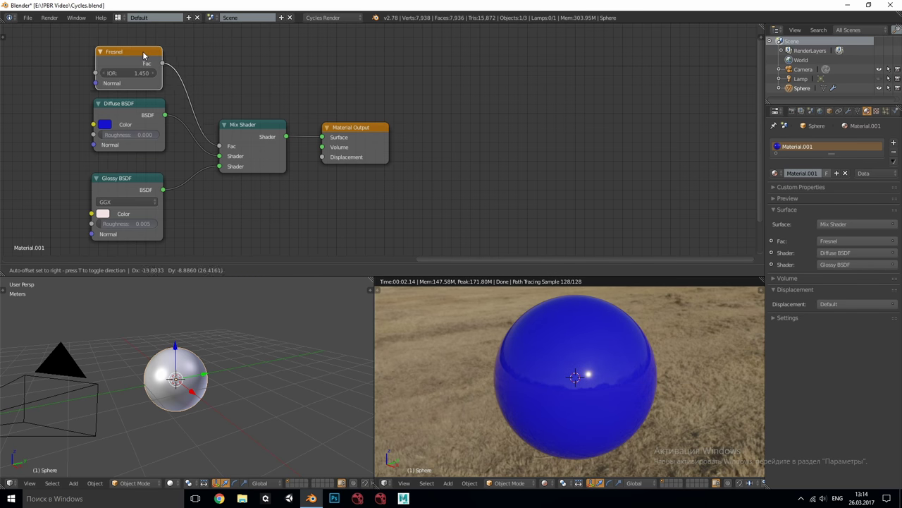
right_click(151, 62)
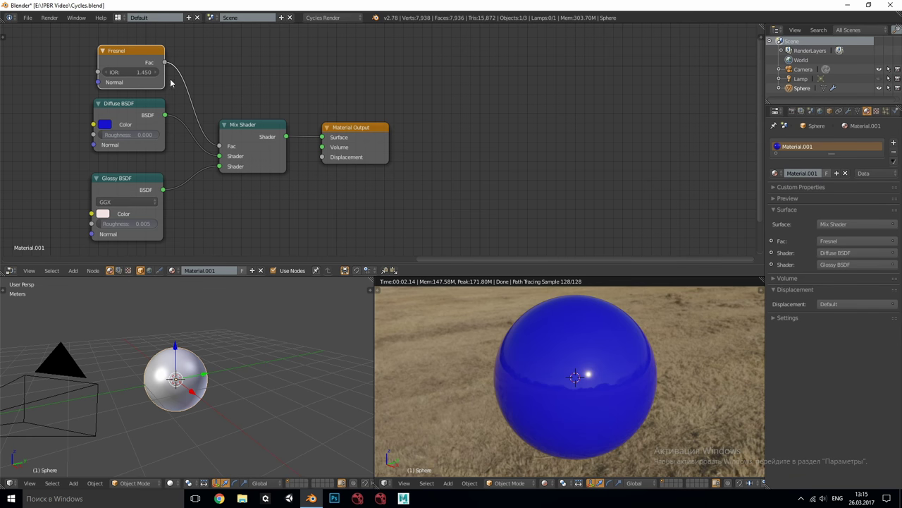
drag(154, 52, 150, 42)
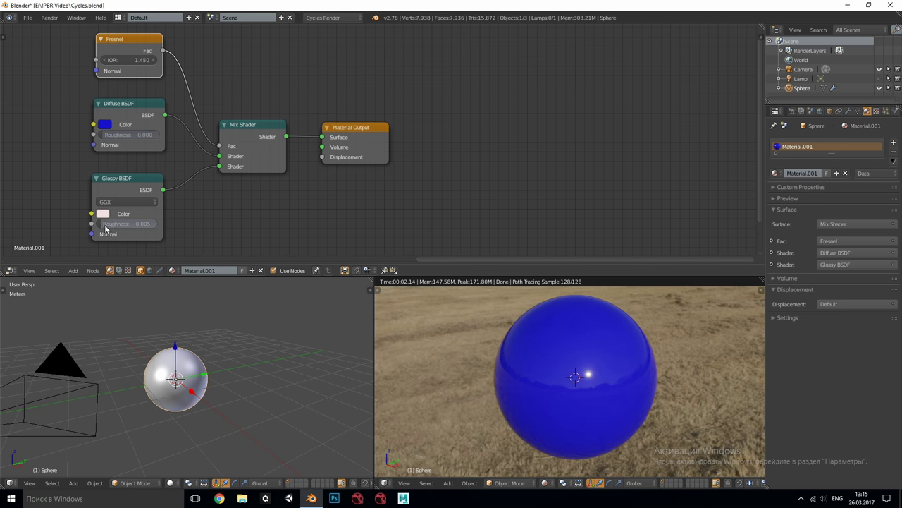
Adjust Glossy and Diffuse BSDF roughness and set the Mix Shader Fac to 0.127.
drag(105, 227, 168, 227)
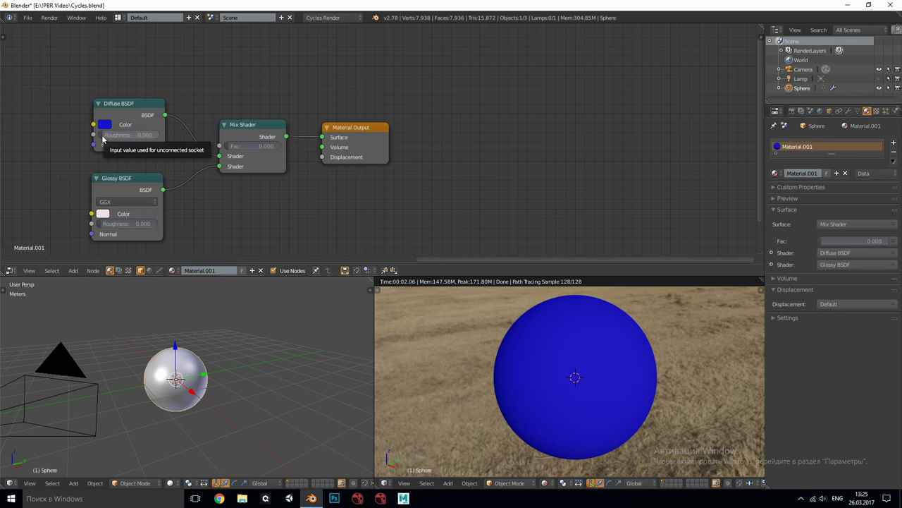
mouse_move(102, 138)
mouse_down()
mouse_move(148, 139)
mouse_move(102, 139)
mouse_up()
drag(228, 146, 235, 146)
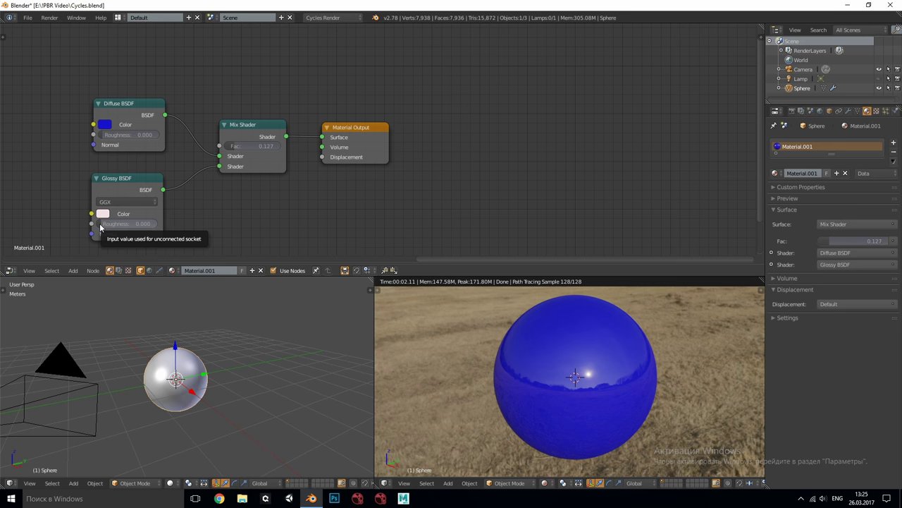
mouse_move(101, 223)
mouse_down()
mouse_move(130, 224)
mouse_move(105, 224)
mouse_up()
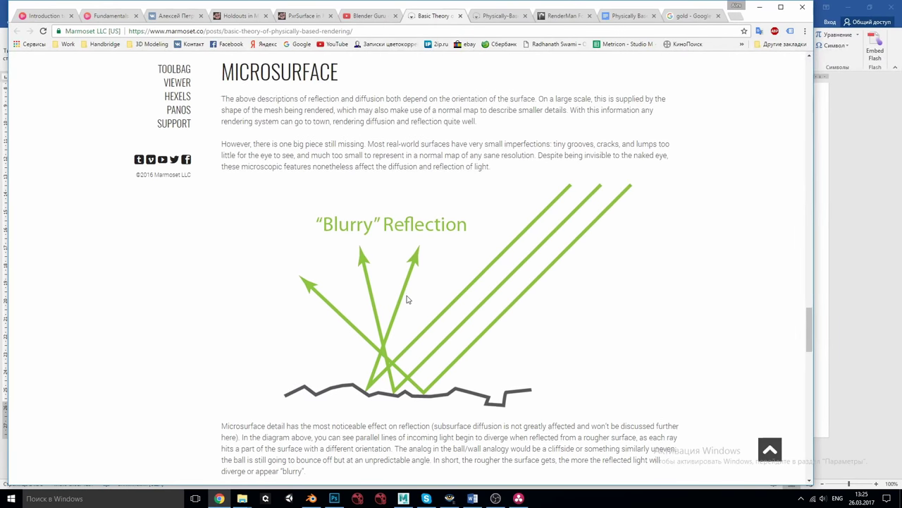
Scroll the PBR article past Energy Conservation to the Water & Mud image.
scroll(409, 299, down, 3)
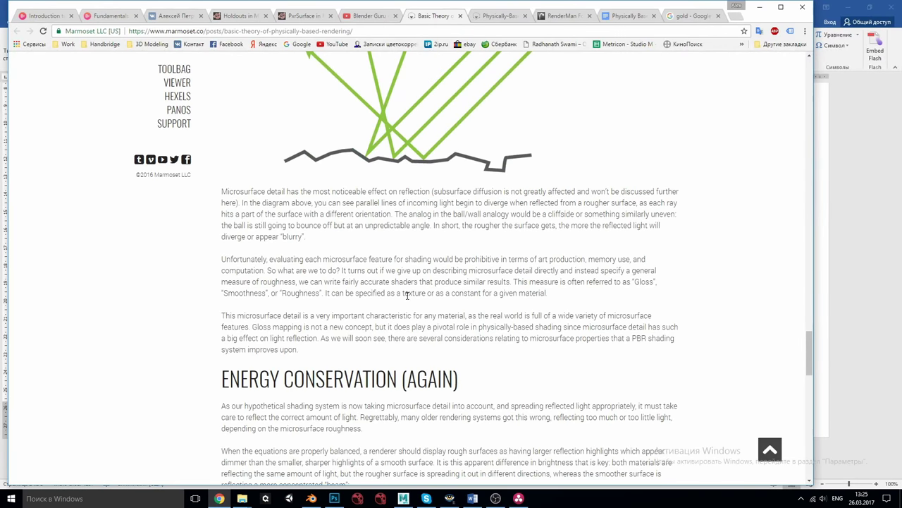
scroll(407, 295, down, 4)
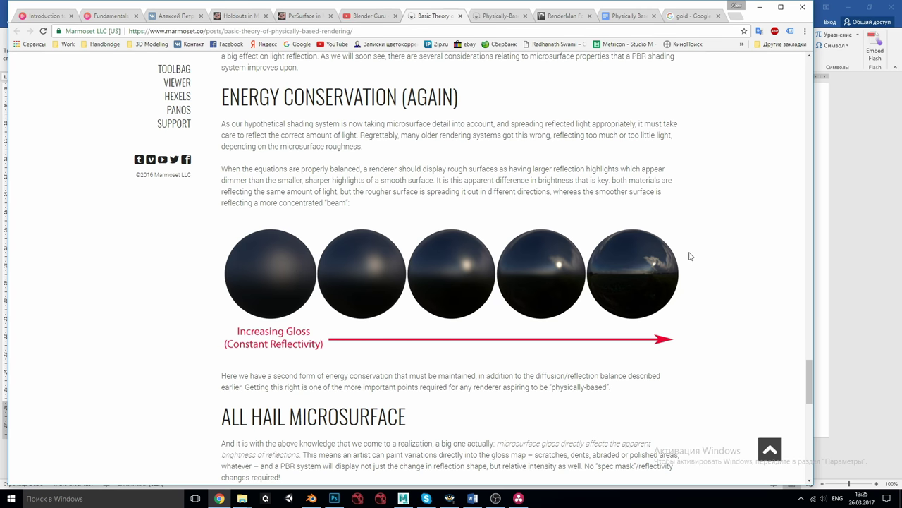
scroll(698, 283, down, 3)
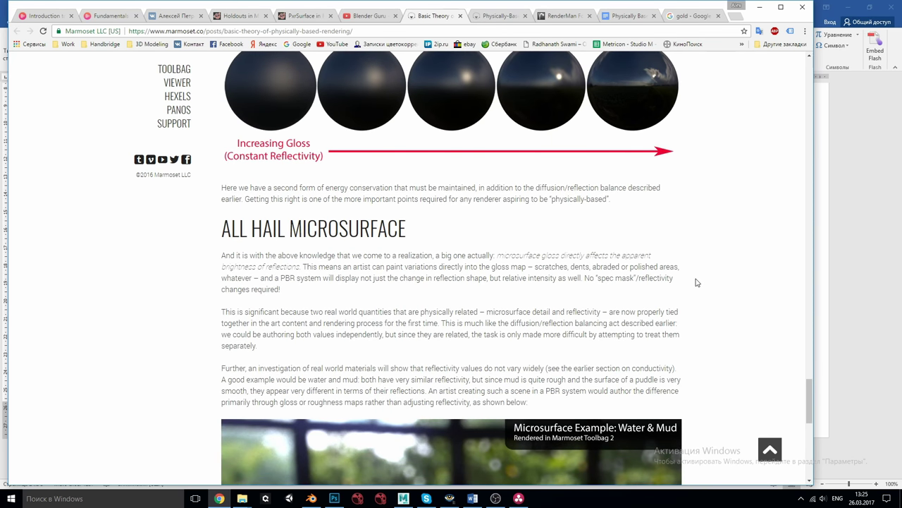
scroll(697, 283, down, 1)
scroll(696, 283, down, 2)
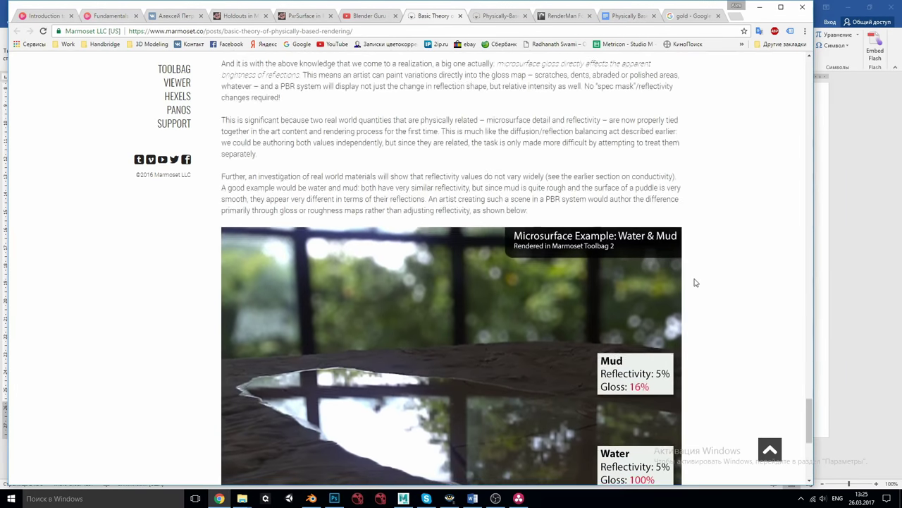
scroll(696, 283, down, 1)
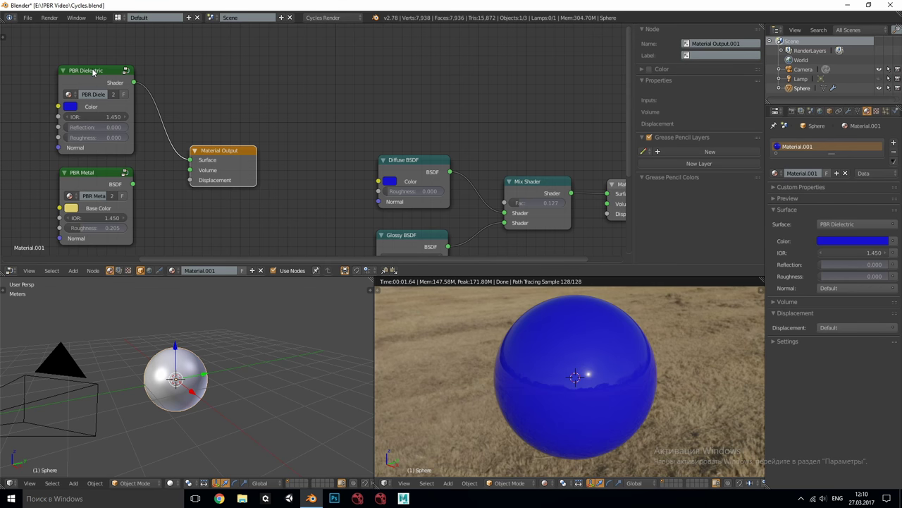
Nudge the PBR Dielectric, PBR Metal and Material Output nodes upward, then select PBR Dielectric.
drag(93, 72, 91, 65)
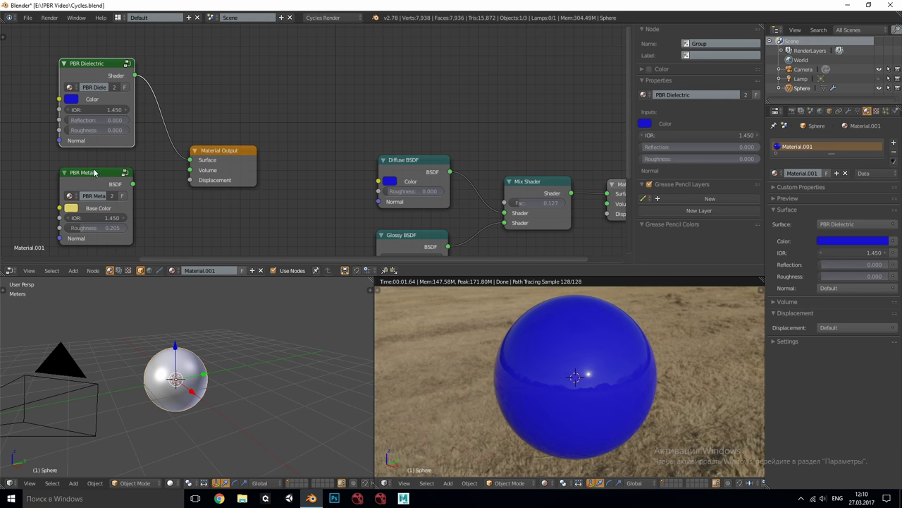
drag(94, 171, 94, 168)
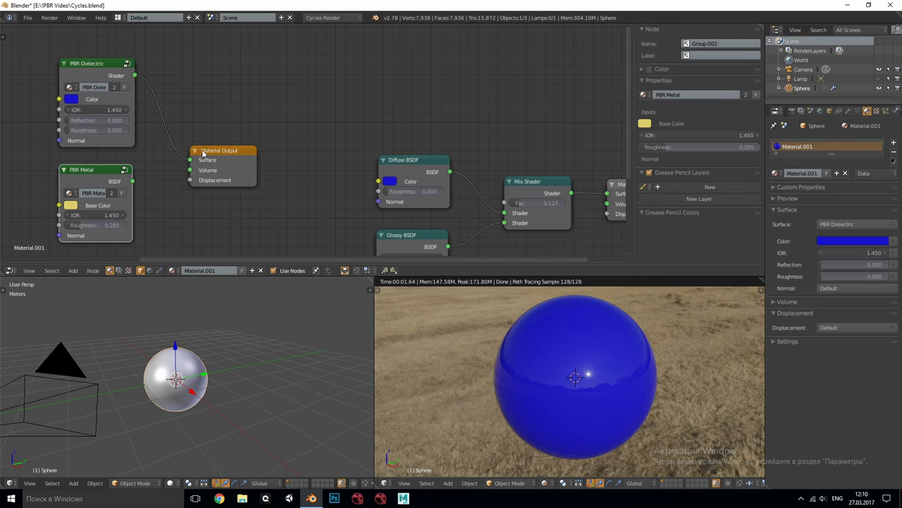
drag(203, 153, 209, 144)
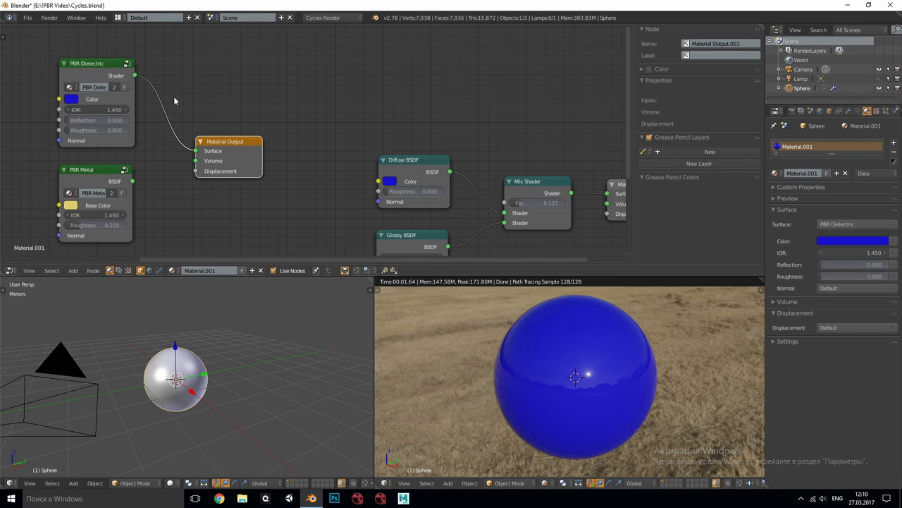
click(115, 64)
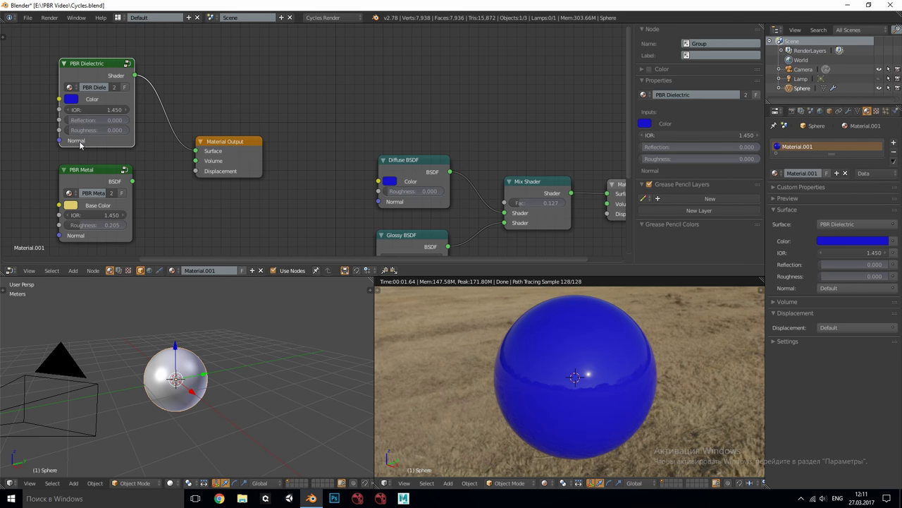
Enter the PBR Dielectric group and rearrange its Diffuse BSDF, Power and Reflection nodes.
click(128, 63)
drag(241, 83, 238, 81)
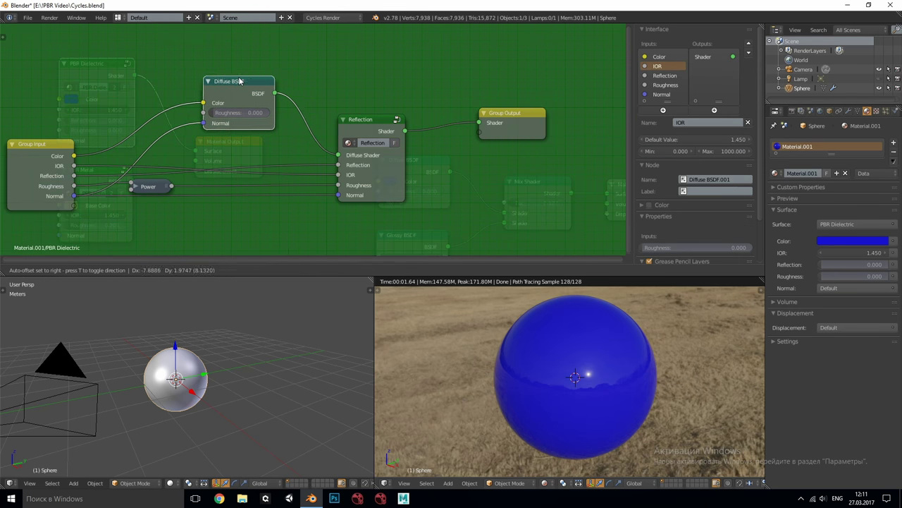
drag(156, 189, 158, 187)
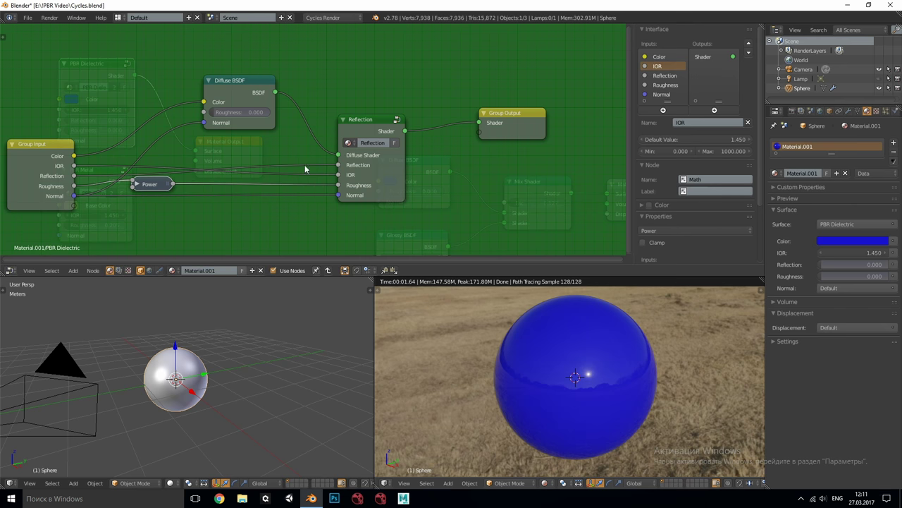
drag(368, 121, 369, 119)
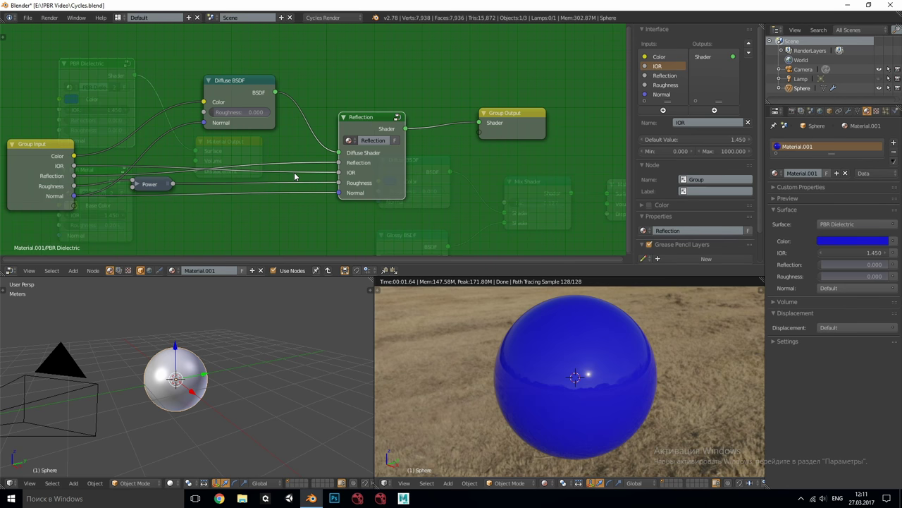
Open the Reflection group and tidy its Mix Shader, Glossy BSDF, Fresnel and Mix nodes.
click(398, 117)
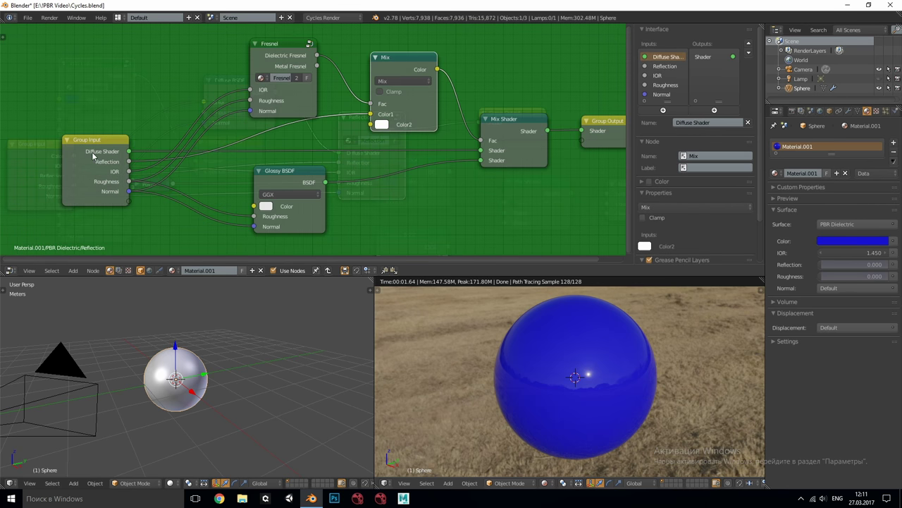
drag(504, 124, 507, 119)
drag(285, 175, 295, 173)
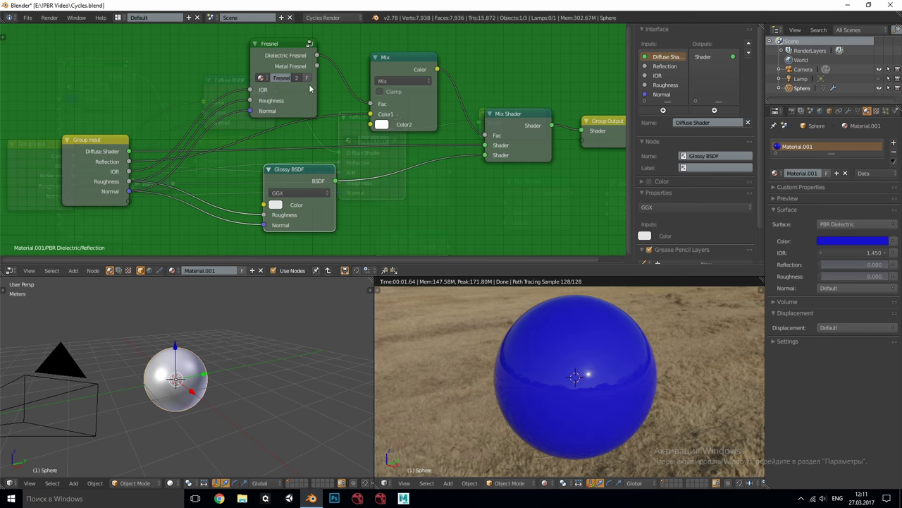
drag(281, 42, 278, 39)
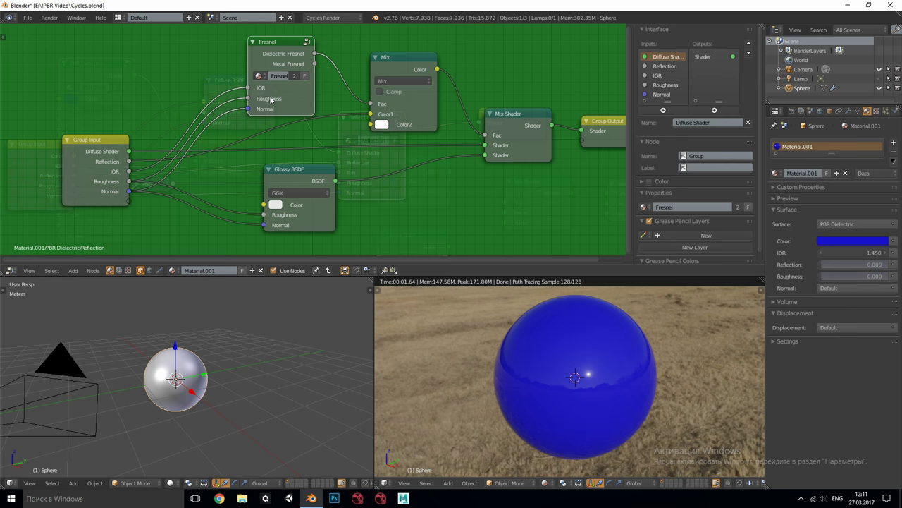
drag(410, 59, 407, 57)
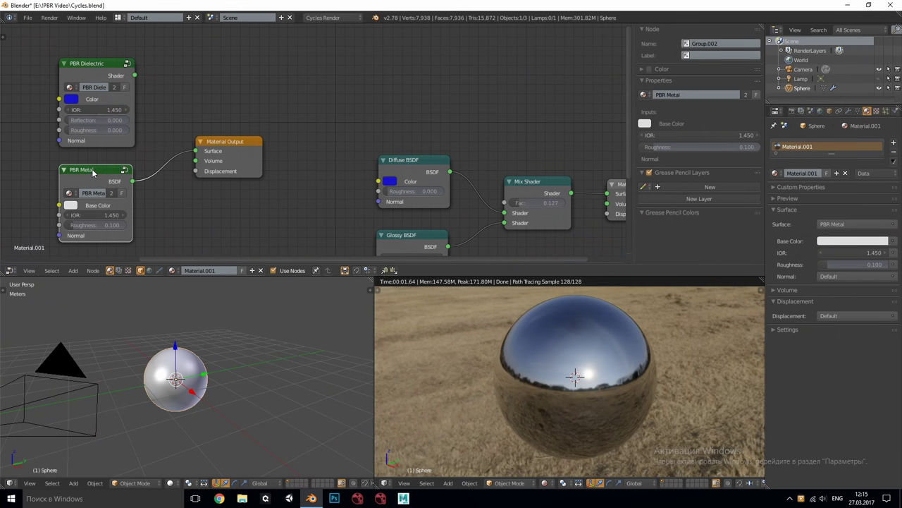
Enter PBR Metal, tidy its Fresnel, Glossy BSDF and Mix nodes, then view its Fresnel subgroup.
mouse_move(94, 173)
mouse_down()
mouse_move(110, 163)
mouse_move(96, 165)
mouse_up()
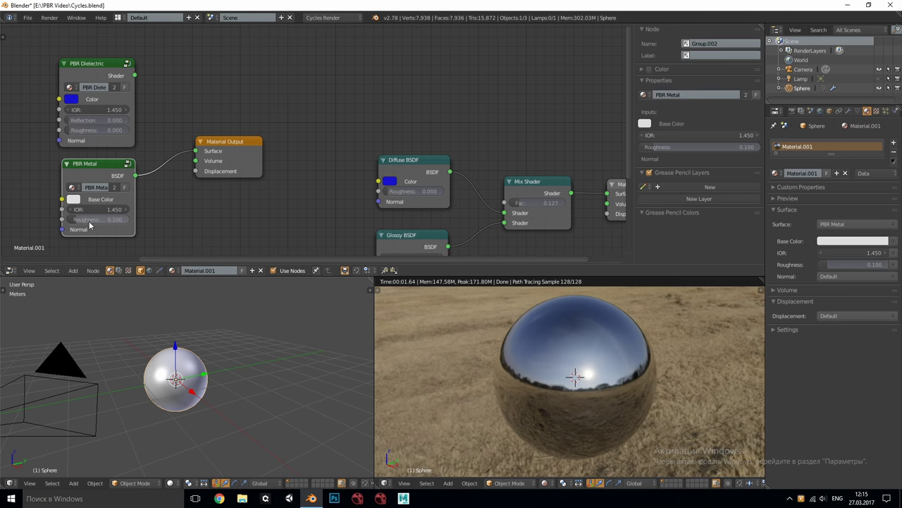
click(127, 165)
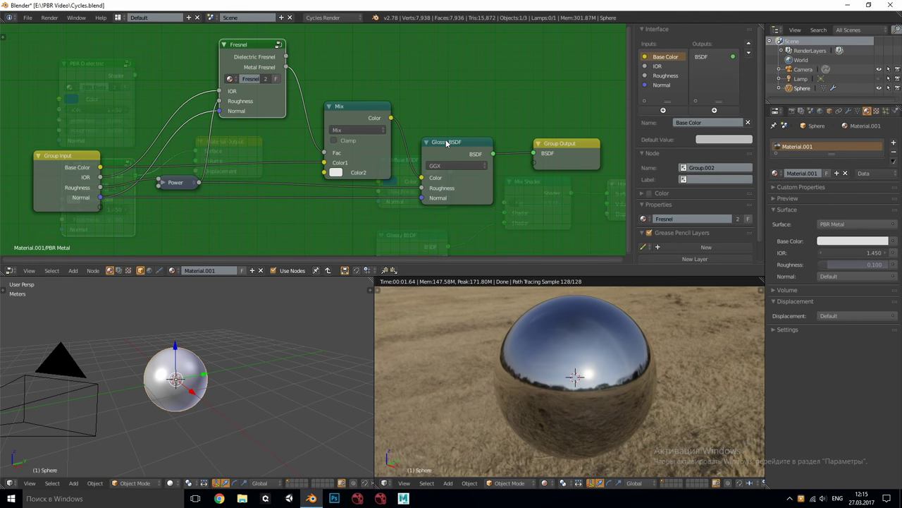
drag(446, 143, 448, 143)
drag(252, 49, 254, 50)
drag(341, 114, 337, 103)
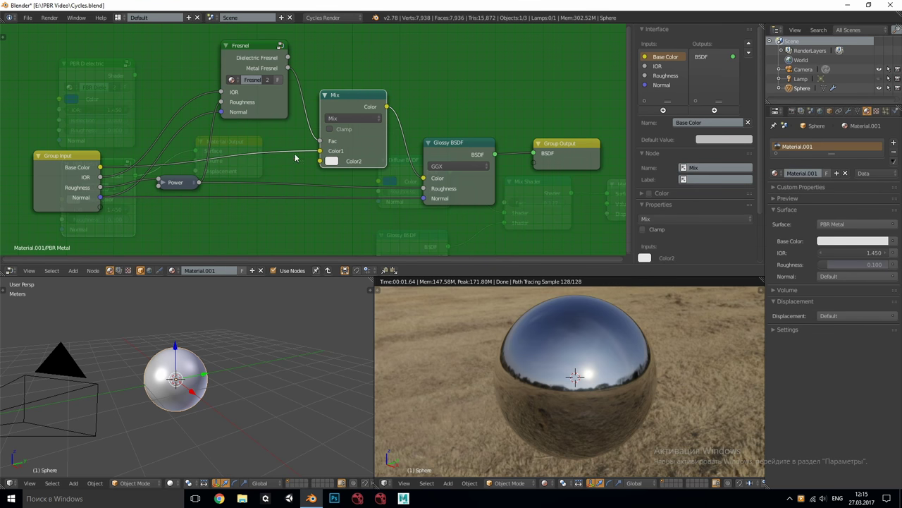
click(280, 47)
key(Home)
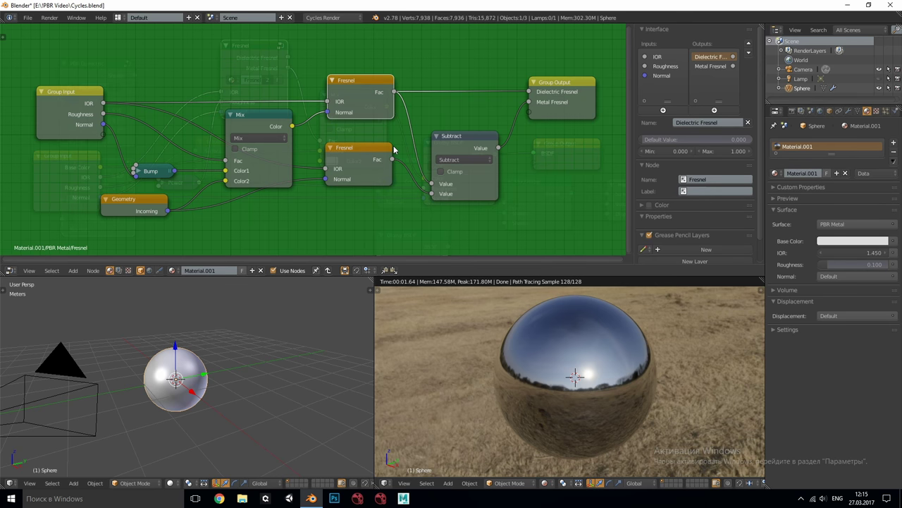
Return to the top-level tree and reposition the PBR Metal, PBR Dielectric and PBR Uber nodes.
click(328, 271)
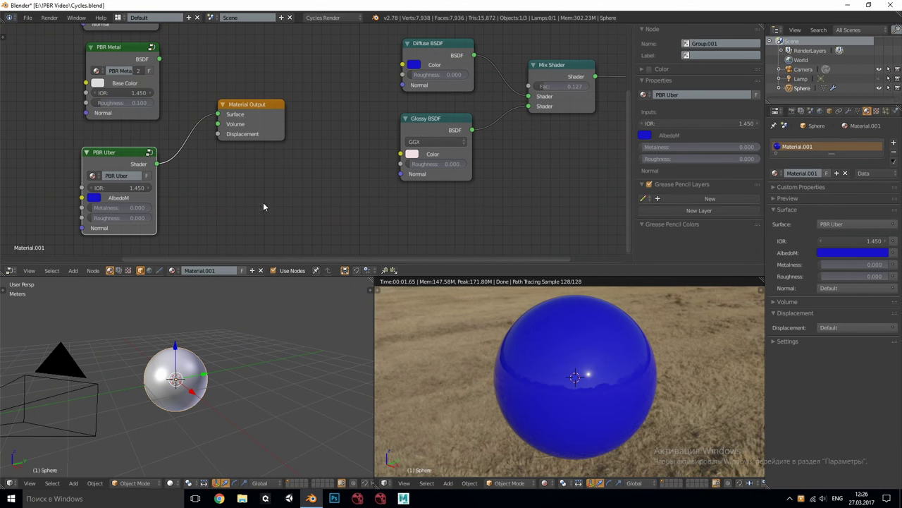
shift+scroll(299, 120, up, 5)
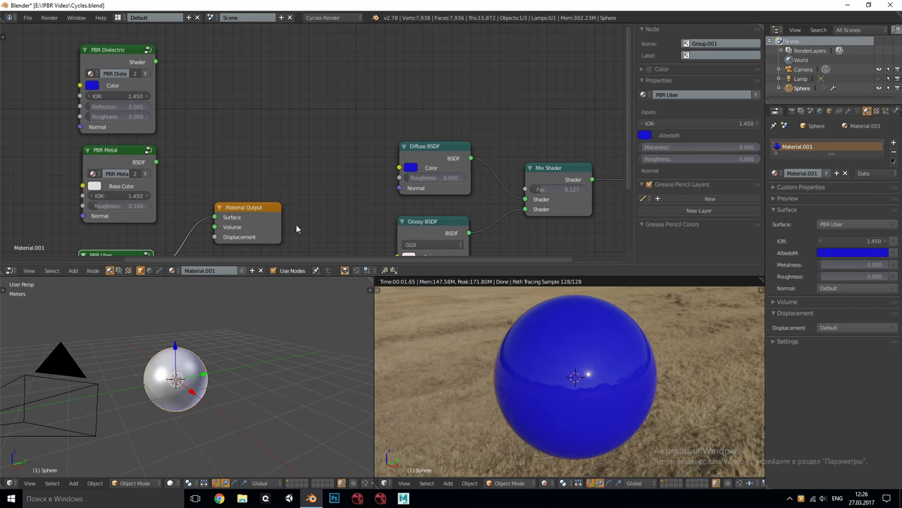
drag(115, 158, 109, 160)
mouse_move(113, 57)
mouse_down()
mouse_move(111, 47)
mouse_move(108, 55)
mouse_up()
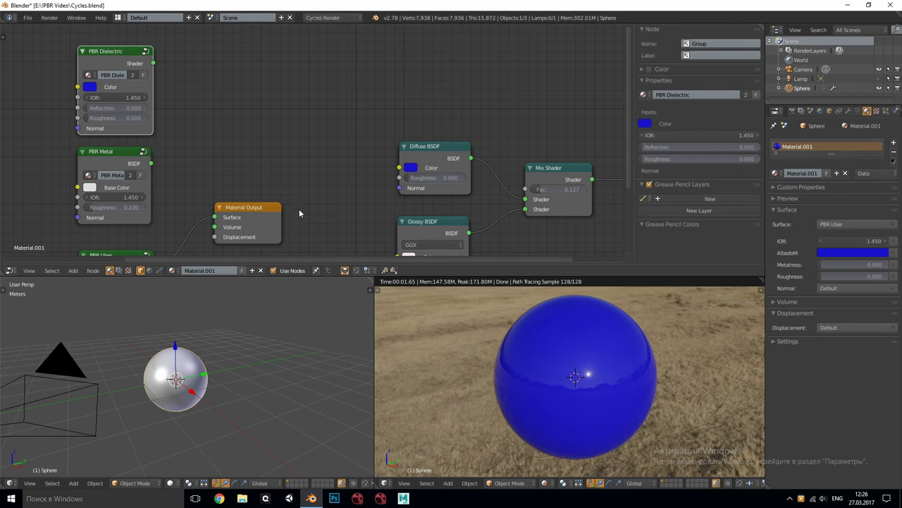
middle_drag(305, 222, 308, 117)
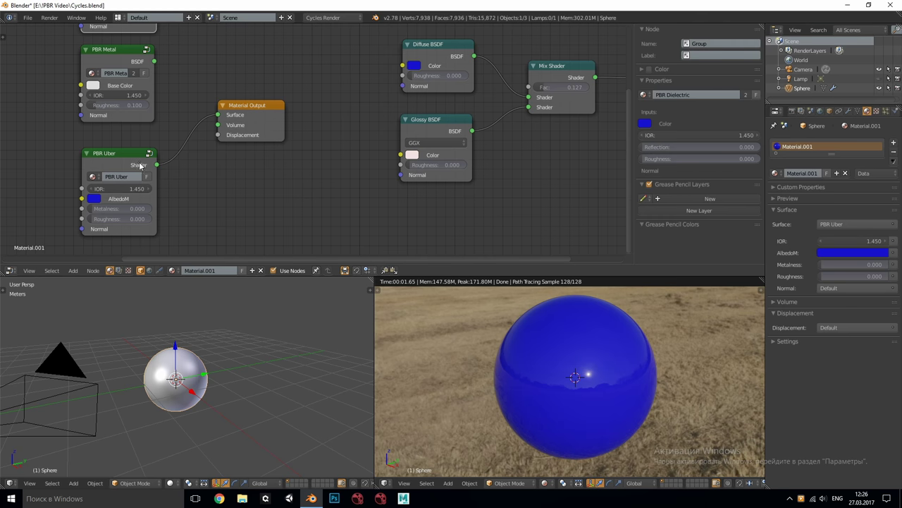
drag(118, 155, 113, 155)
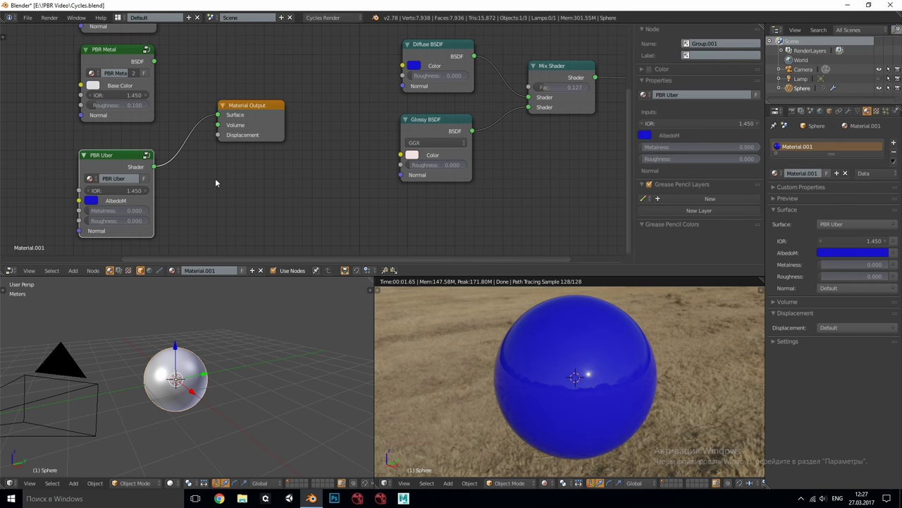
Inside the PBR Uber group, adjust the PBR Metal and Mix Shader positions, then switch to Chrome.
click(146, 155)
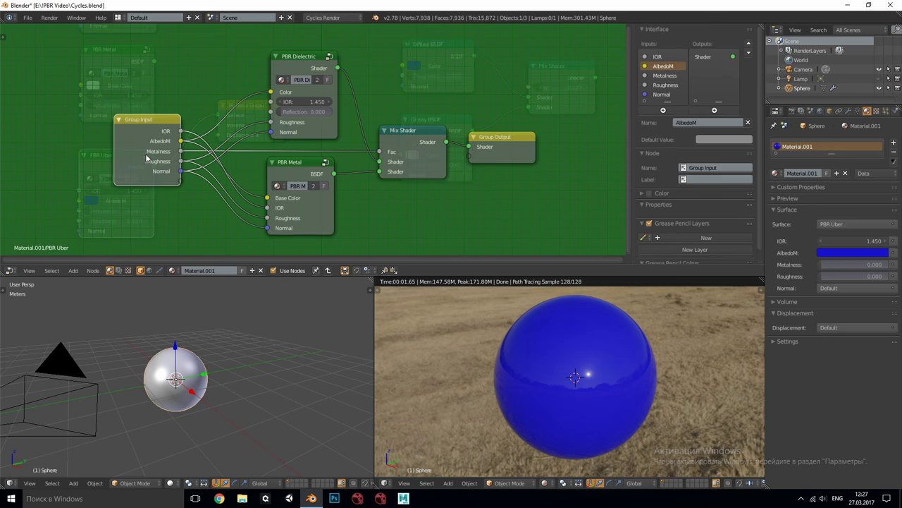
click(304, 57)
drag(302, 166, 301, 162)
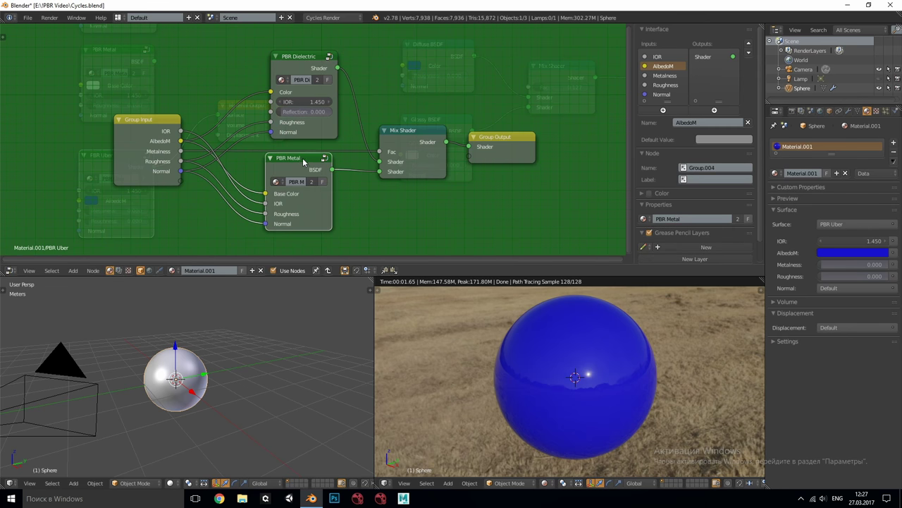
drag(399, 139, 399, 135)
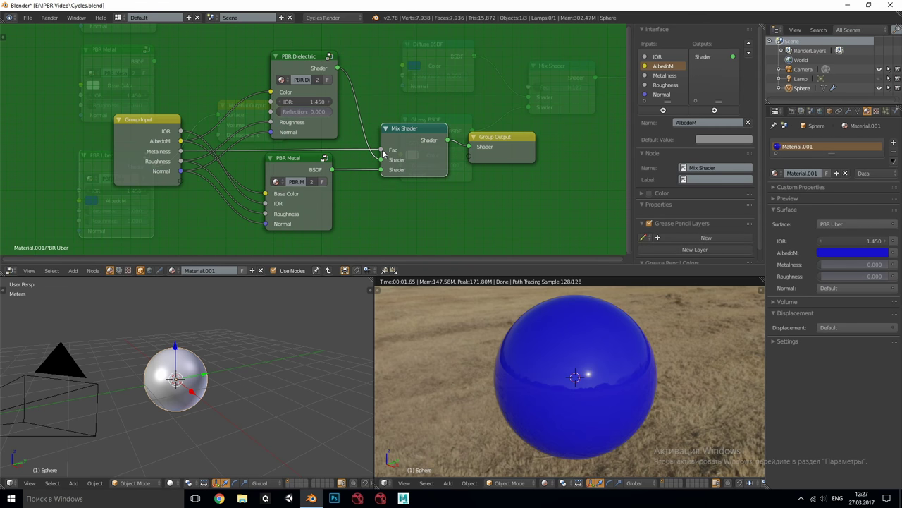
drag(291, 161, 296, 167)
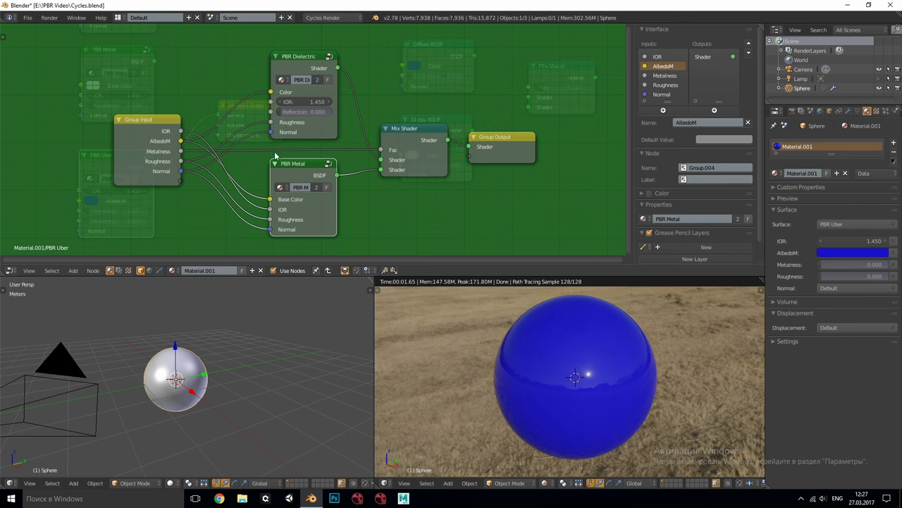
key(alt+Tab)
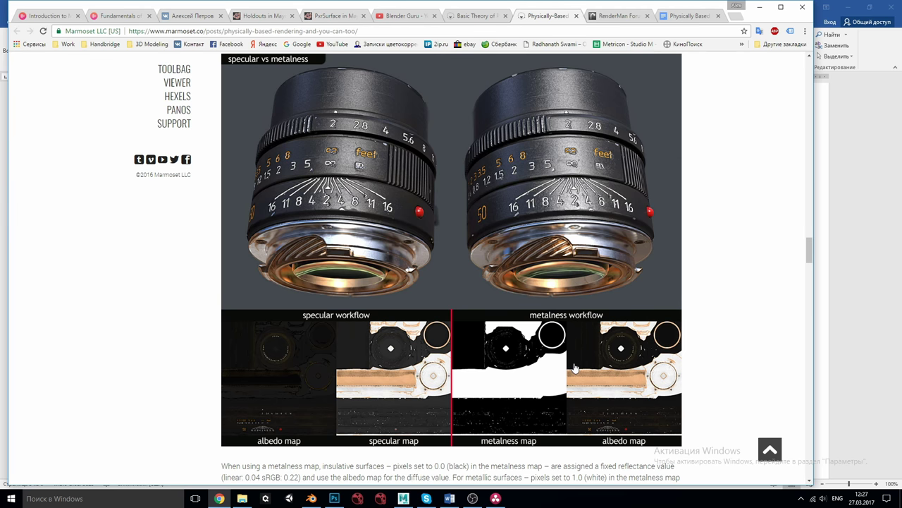
Scroll the Marmoset article and highlight the insulator reflectance '(linear: 0.04 sRGB: 0.22)'.
scroll(575, 369, down, 1)
scroll(585, 324, down, 1)
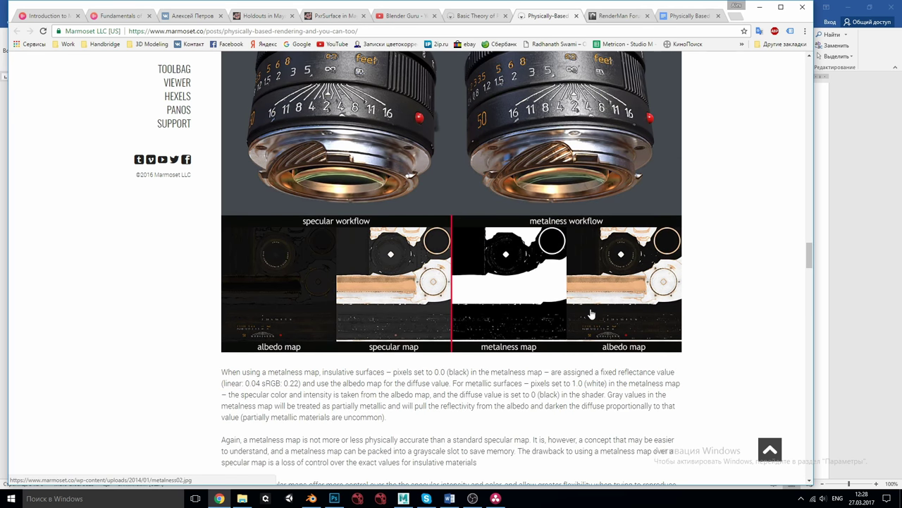
scroll(590, 315, down, 2)
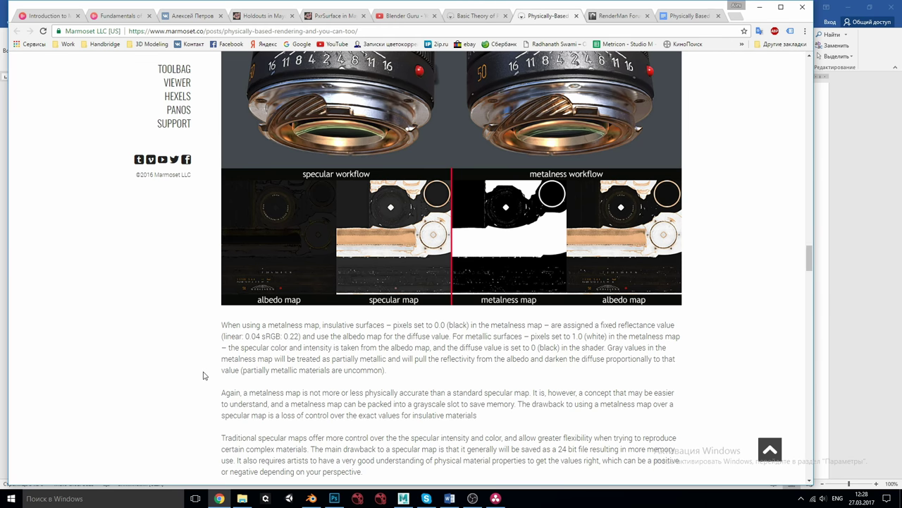
drag(218, 337, 302, 337)
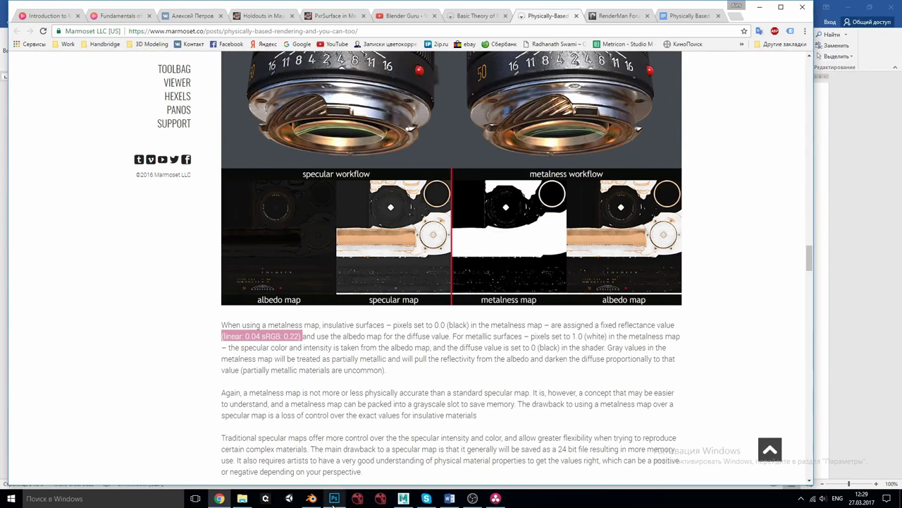
Bring up the painted DDO Suzanne preview in Photoshop from the taskbar.
click(333, 498)
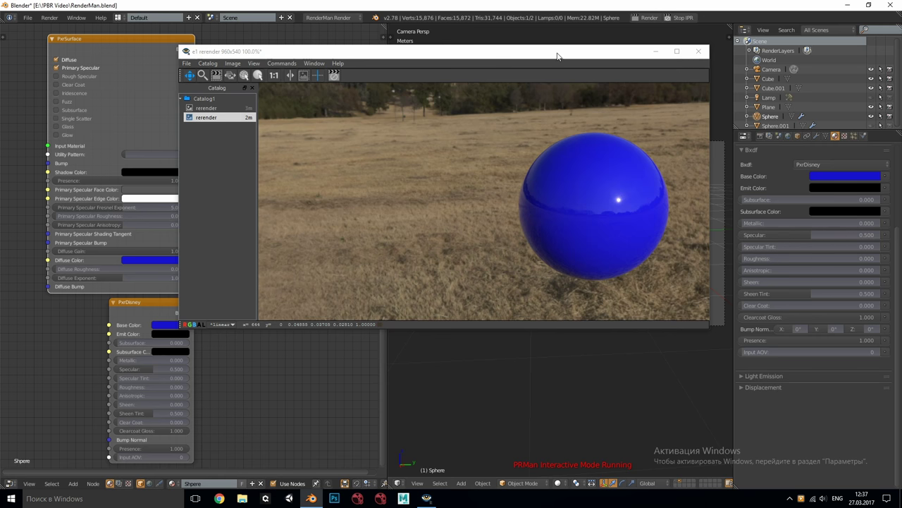
Move the it render window down and nudge the PxrDisney node slightly left.
drag(558, 55, 578, 86)
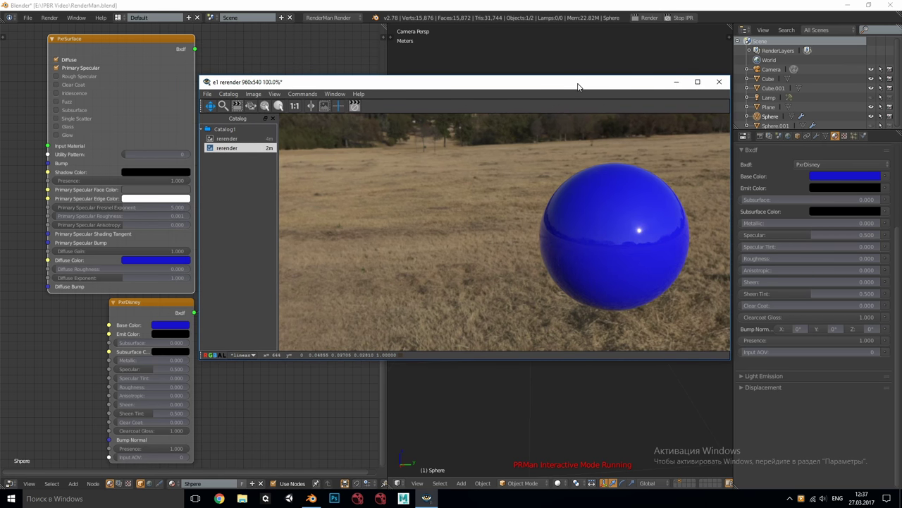
mouse_move(162, 301)
mouse_down()
mouse_move(147, 301)
mouse_move(162, 301)
mouse_up()
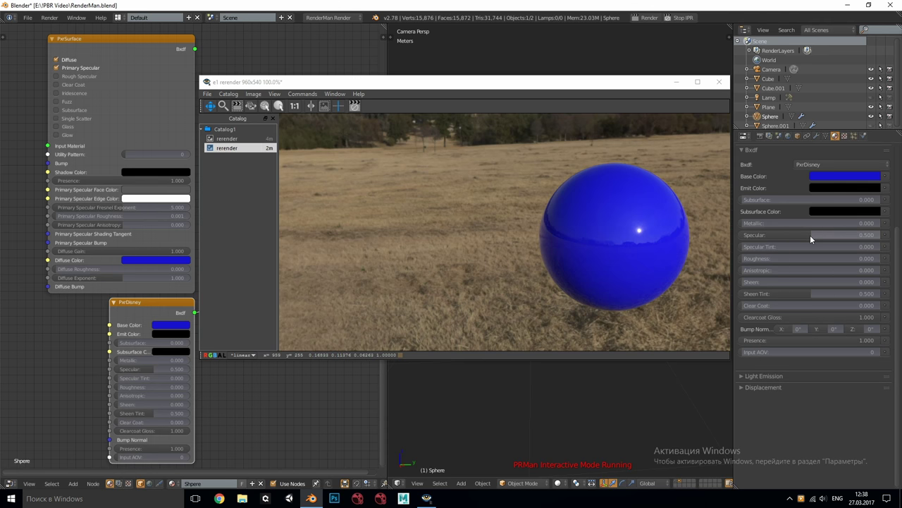
mouse_move(773, 236)
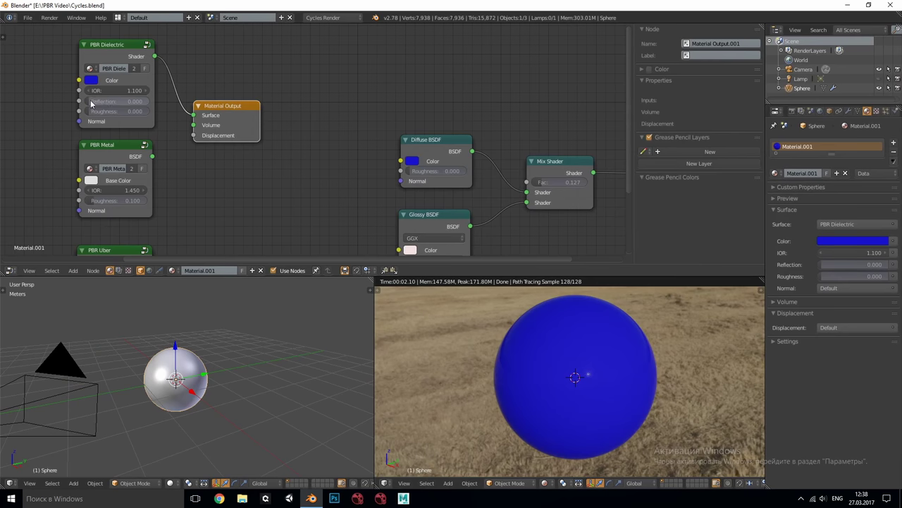
Raise PBR Dielectric Reflection, then set PxrDisney Specular to 0.001.
mouse_move(100, 105)
mouse_down()
mouse_move(145, 104)
mouse_move(92, 104)
mouse_up()
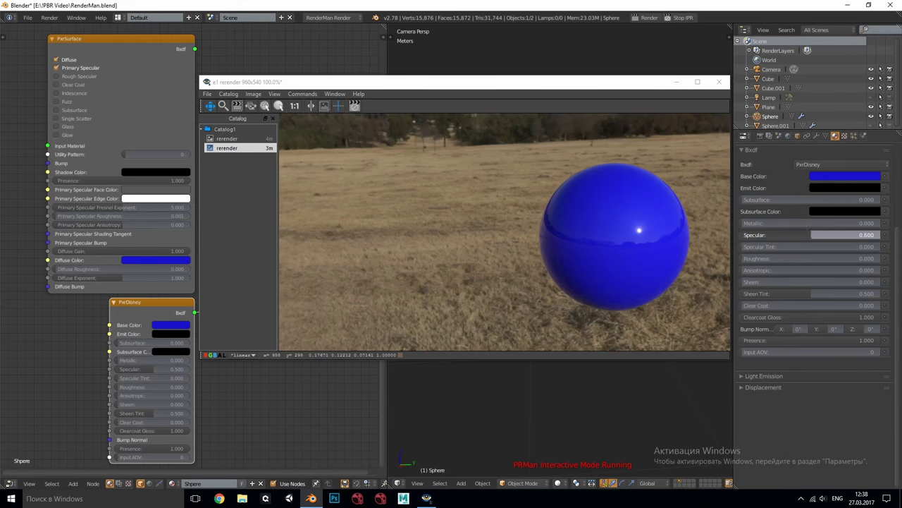
drag(846, 235, 881, 235)
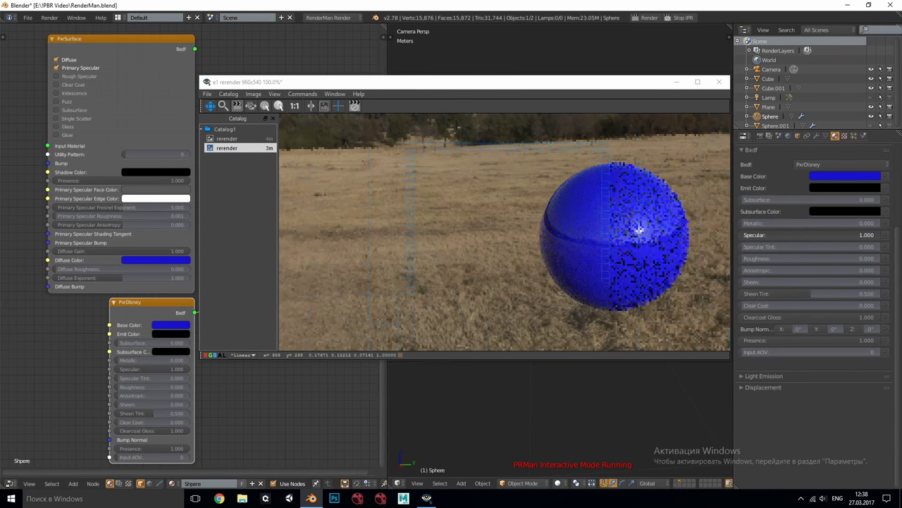
double_click(844, 237)
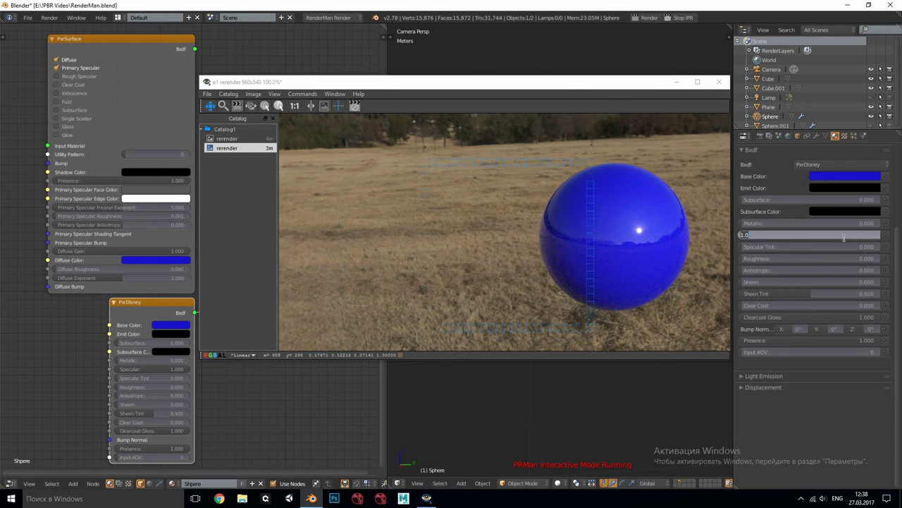
text(.001)
key(Return)
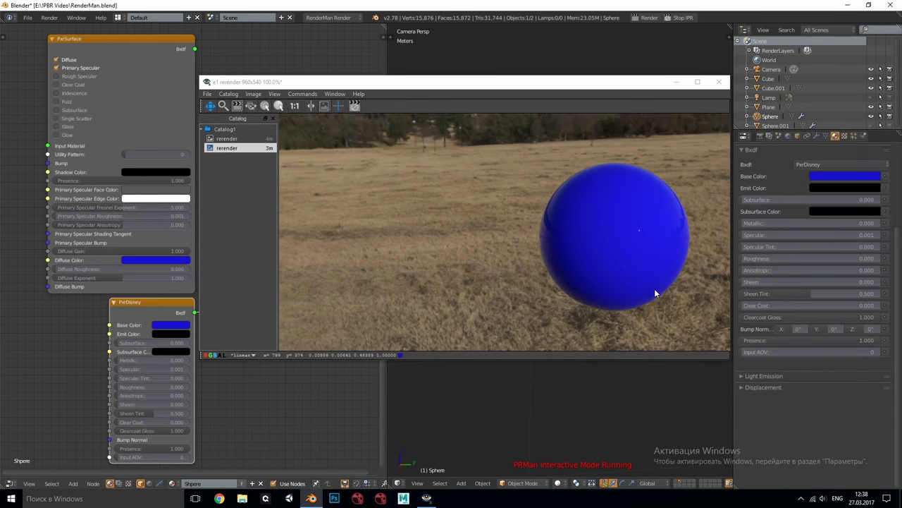
Restore PxrDisney Specular to 1 and set the PBR Dielectric IOR to 2.000.
click(821, 236)
text(1)
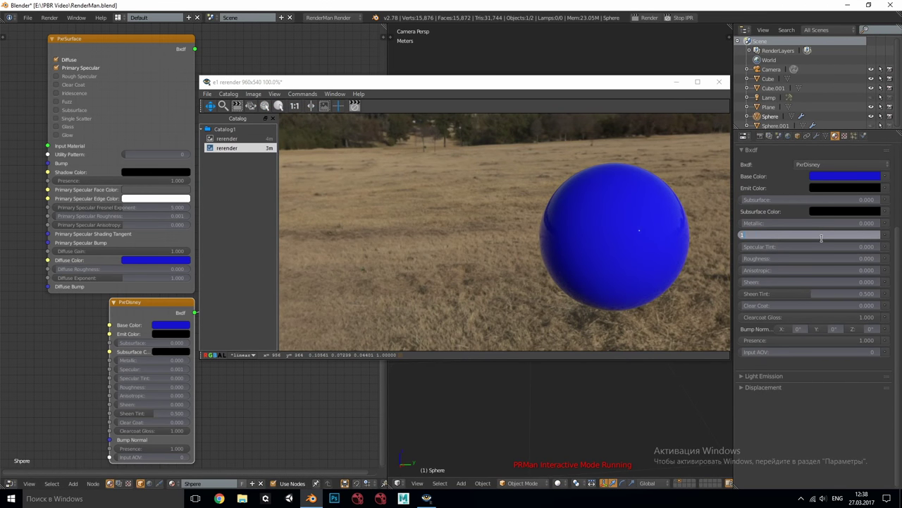
key(Return)
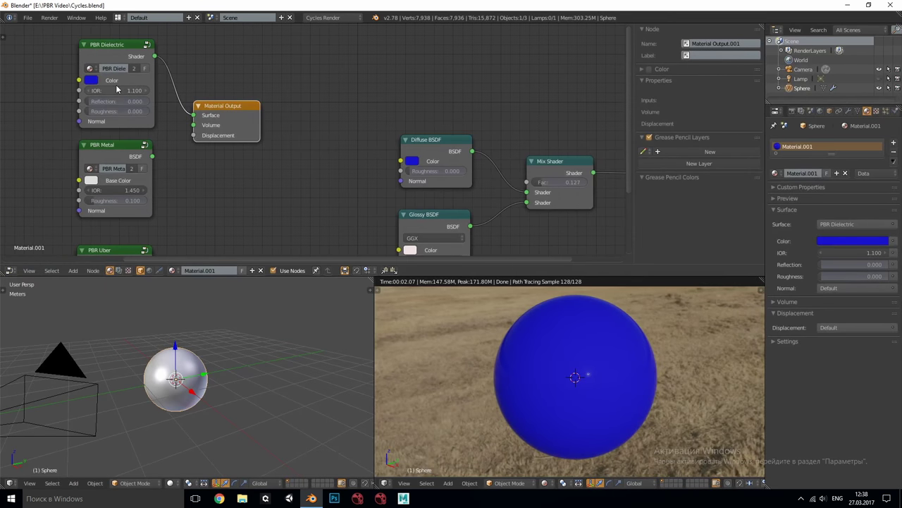
click(117, 88)
text(2)
key(Return)
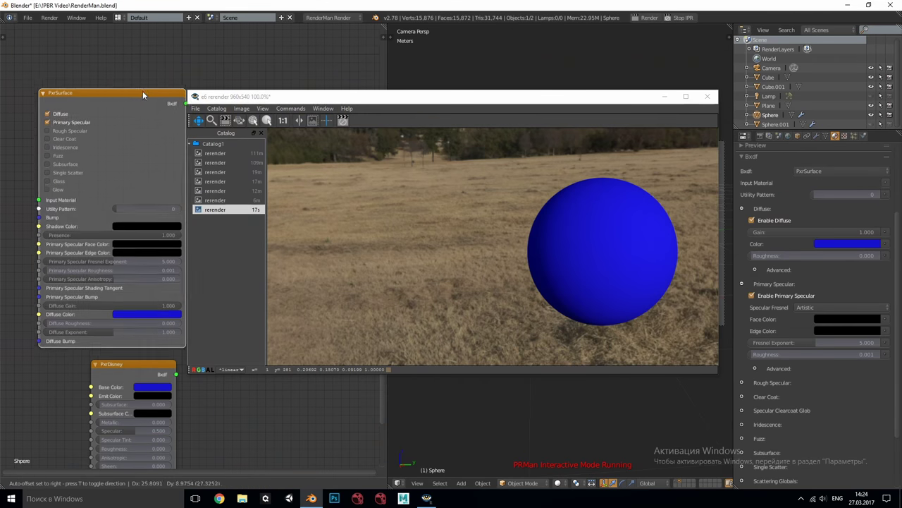
Move the PxrSurface node down and left in the RenderMan node editor.
mouse_move(143, 91)
mouse_down()
mouse_move(127, 104)
mouse_move(131, 96)
mouse_up()
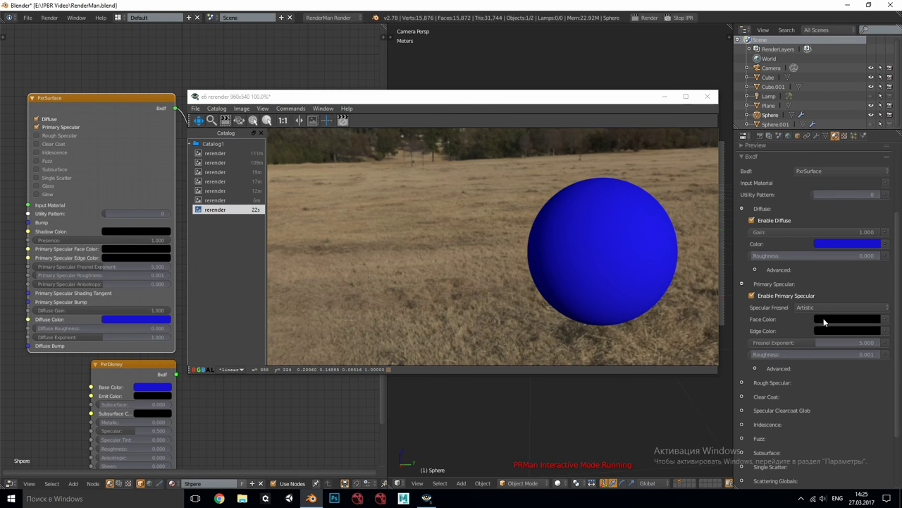
Try a dimmer PxrSurface Diffuse Gain of about 0.558 on the blue sphere.
scroll(824, 318, down, 3)
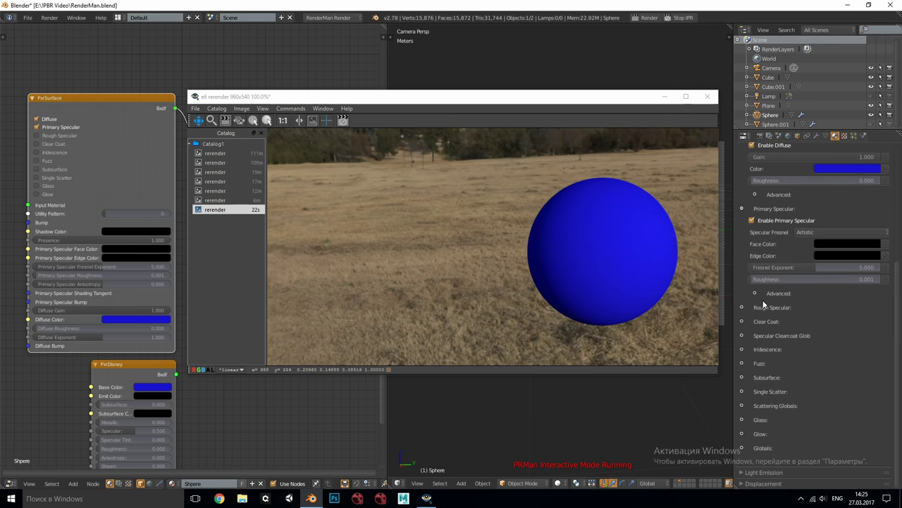
scroll(787, 261, up, 2)
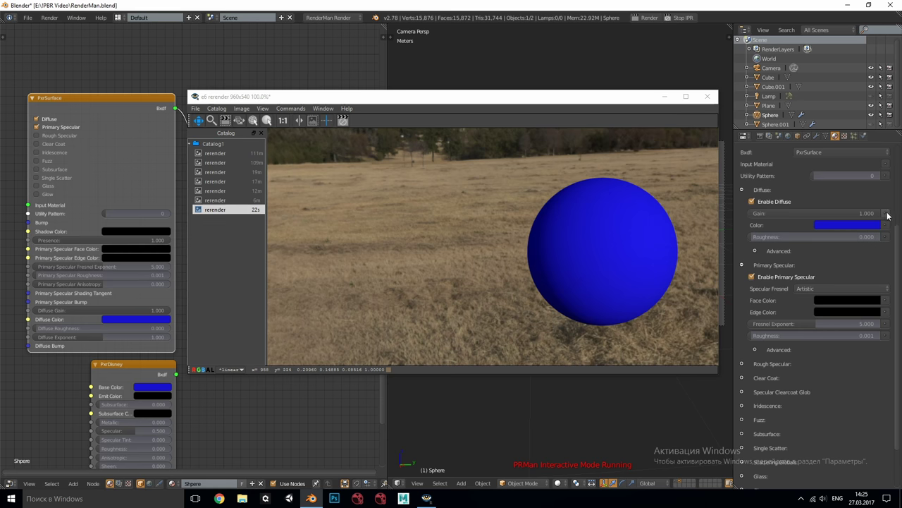
drag(881, 213, 855, 211)
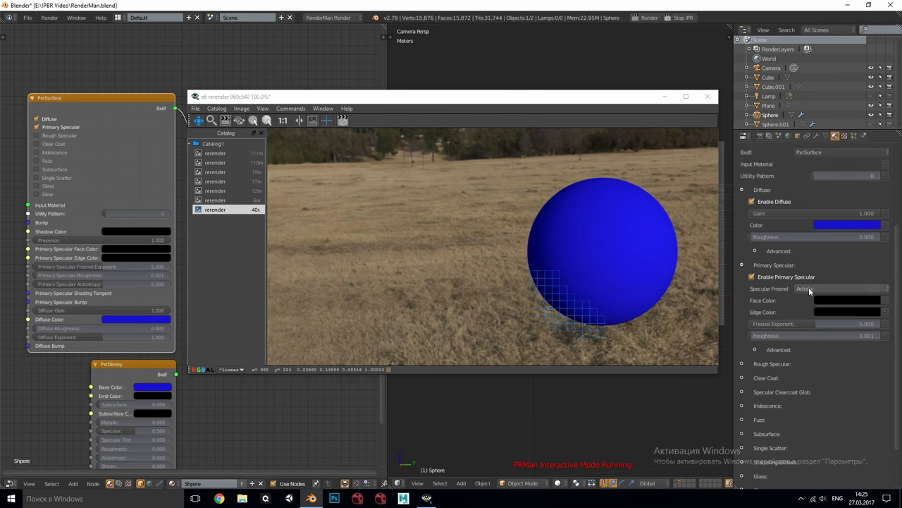
Set Specular Fresnel to Artistic and change the Primary Specular model from Beckmann to Ggx.
click(808, 288)
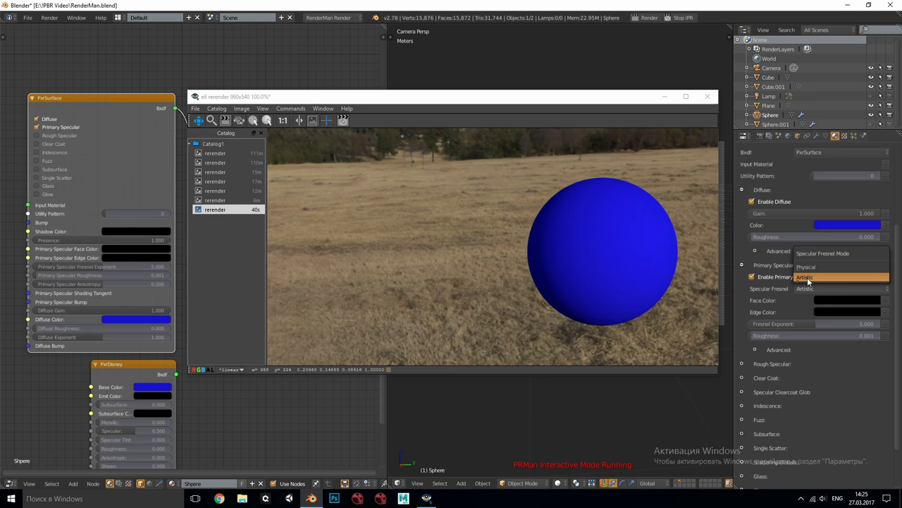
click(807, 277)
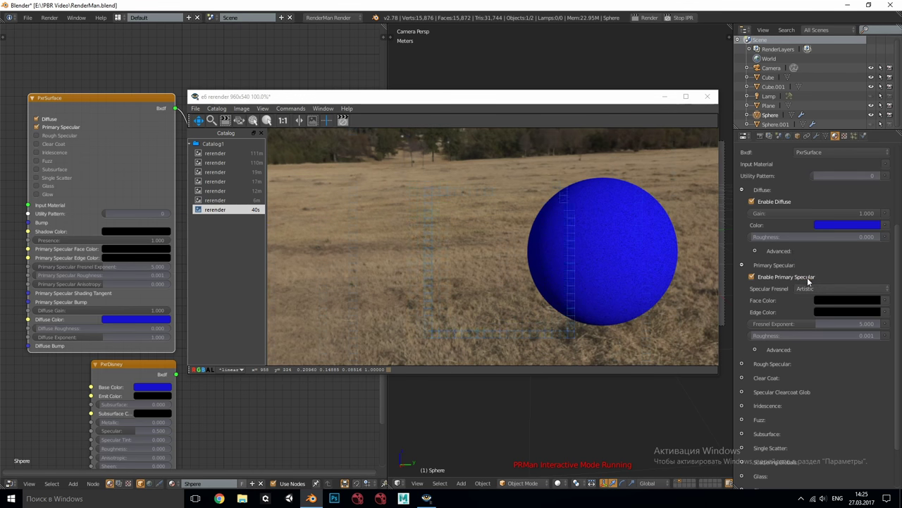
click(755, 348)
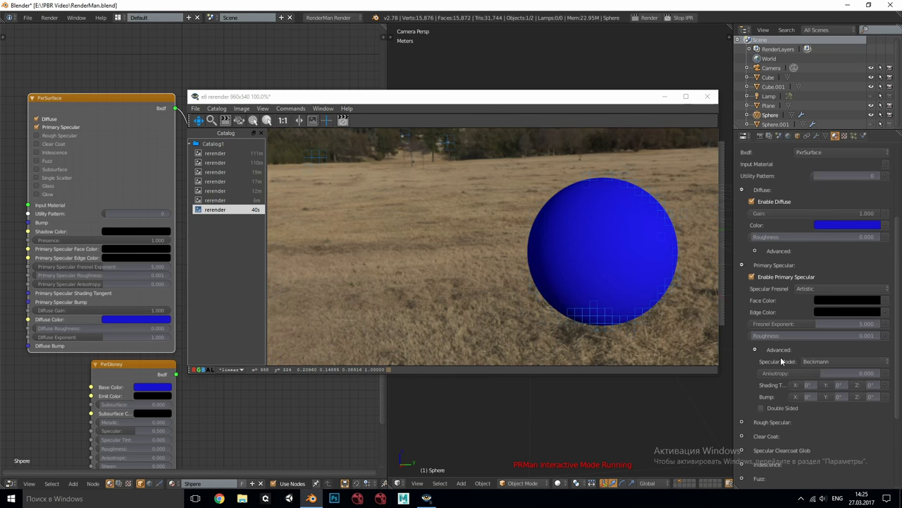
click(821, 362)
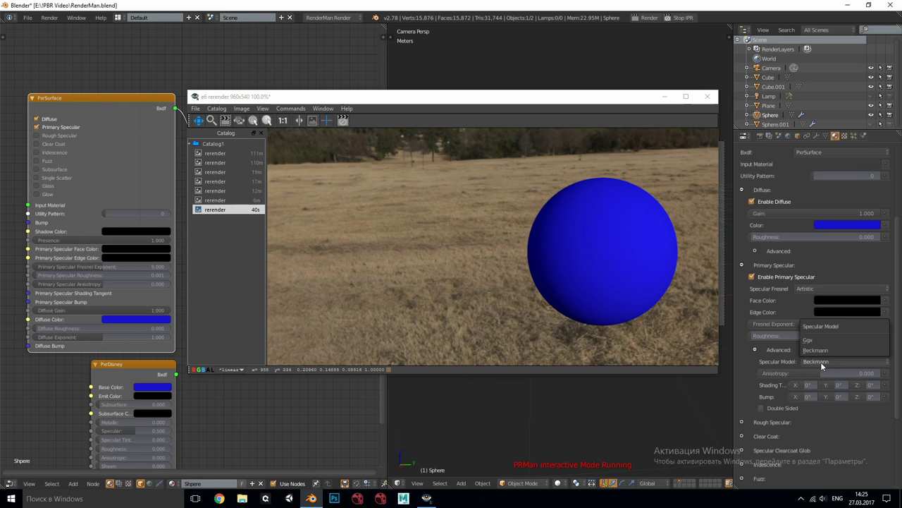
click(811, 338)
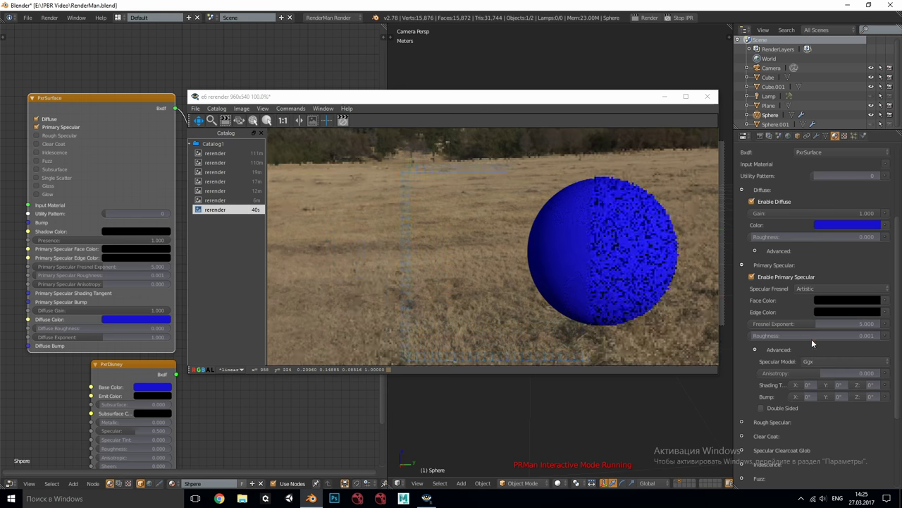
click(755, 349)
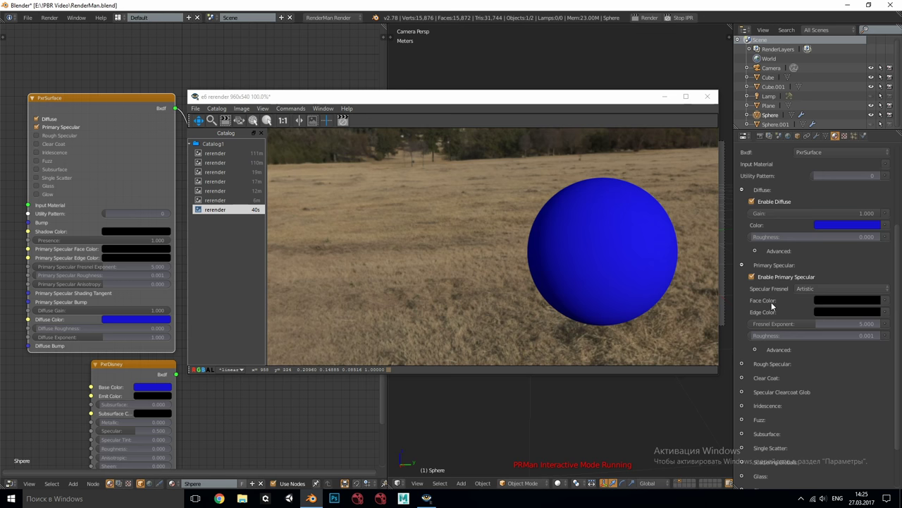
click(830, 300)
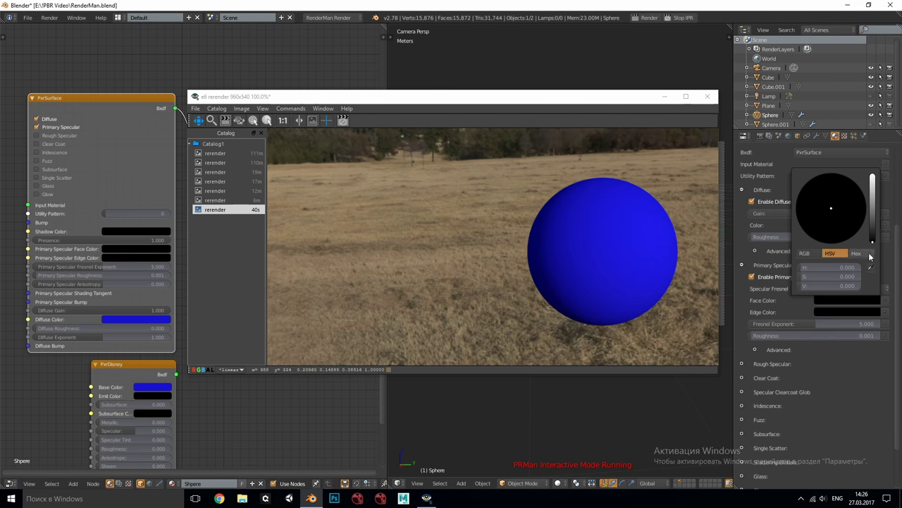
drag(872, 244, 873, 225)
click(855, 213)
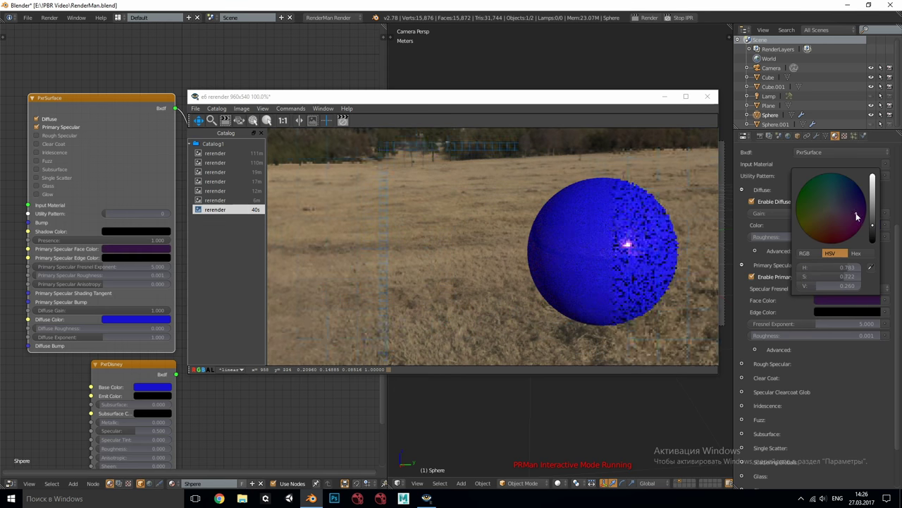
drag(856, 267, 818, 277)
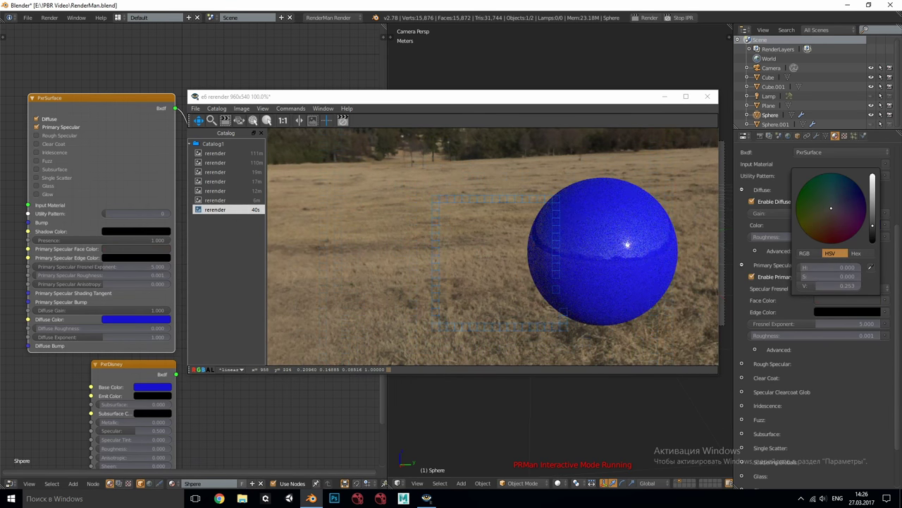
drag(873, 225, 871, 246)
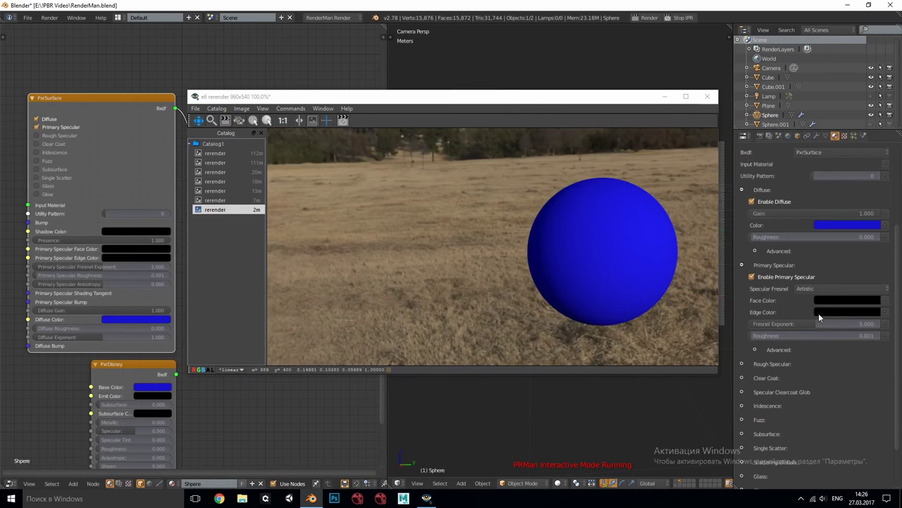
click(818, 313)
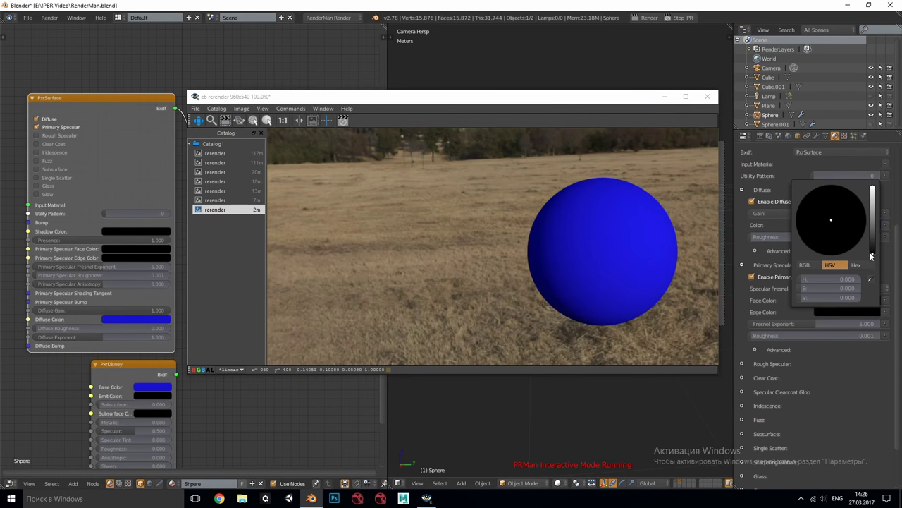
Test Edge Color at light grey and black, then leave it white at V 1.0.
drag(873, 252, 873, 189)
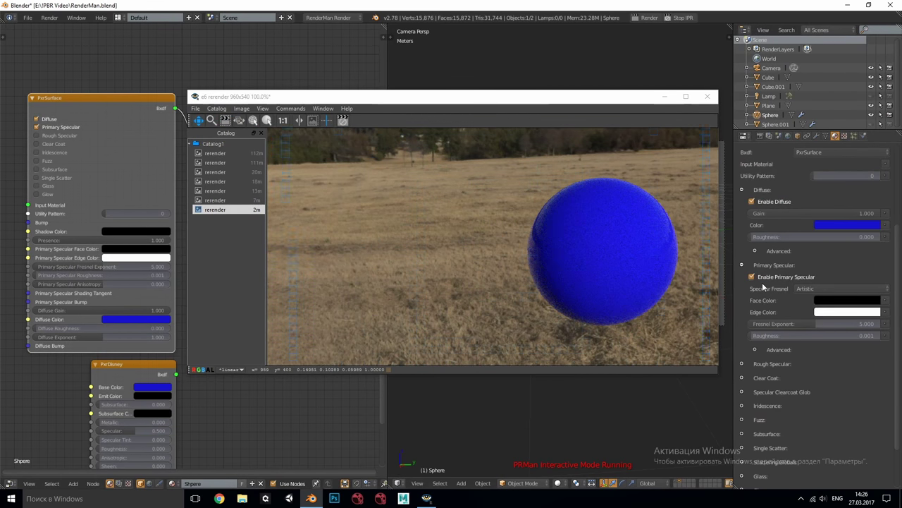
click(829, 311)
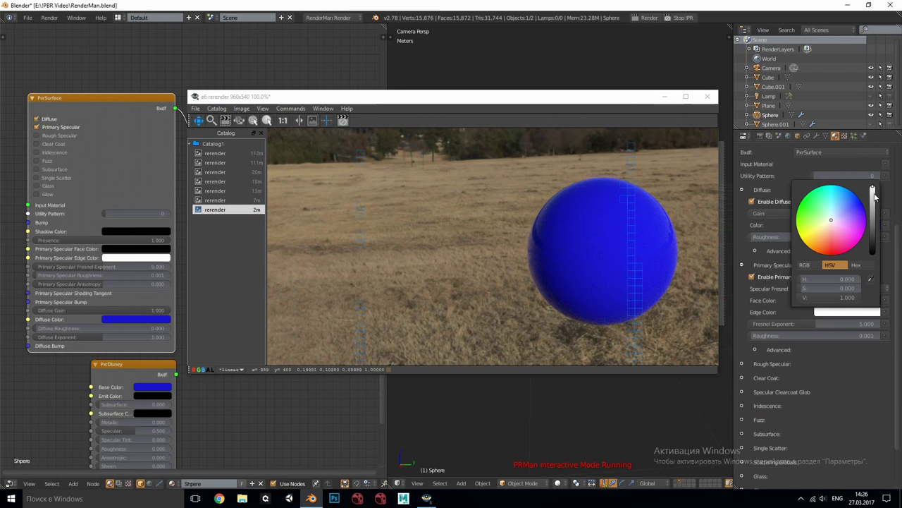
mouse_move(873, 191)
mouse_down()
mouse_move(873, 200)
mouse_move(872, 188)
mouse_up()
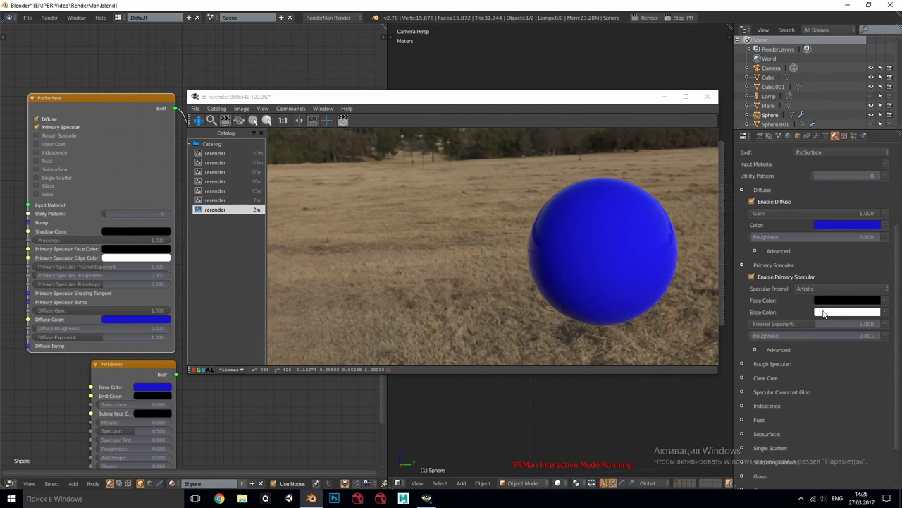
click(824, 314)
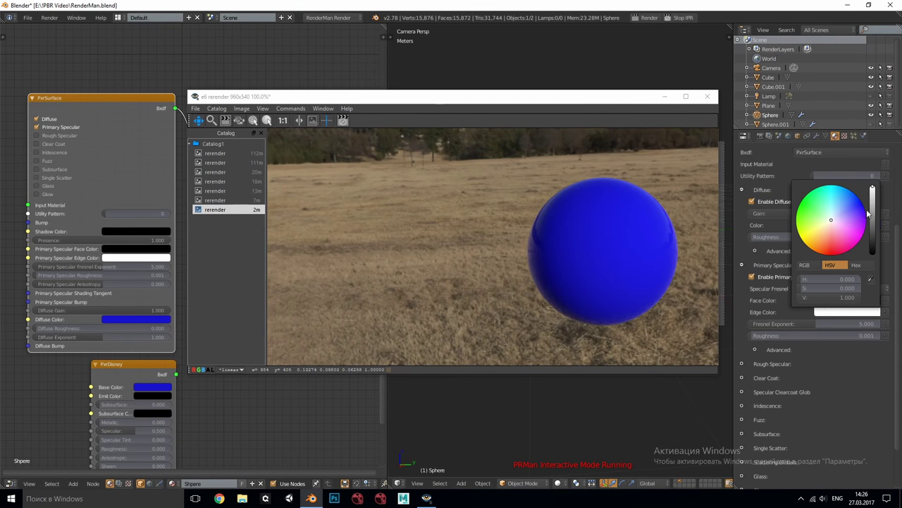
drag(874, 188, 877, 260)
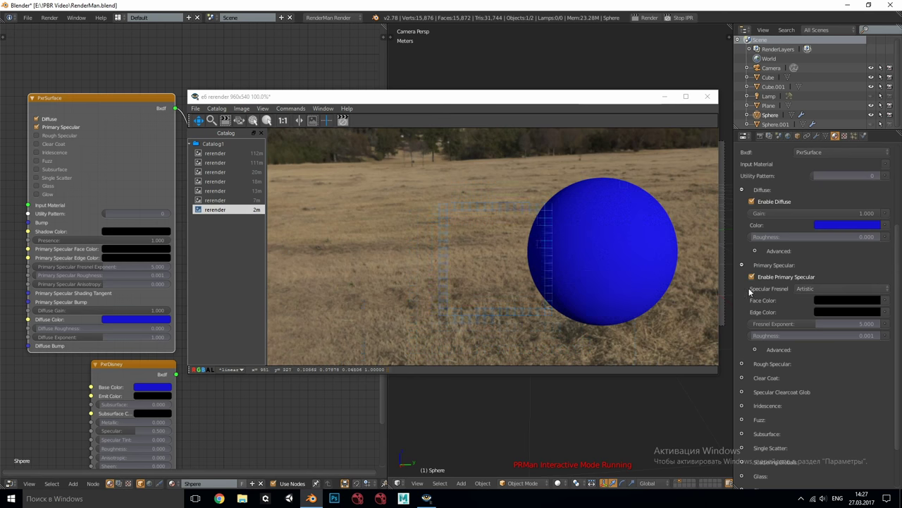
click(850, 309)
drag(873, 252, 873, 188)
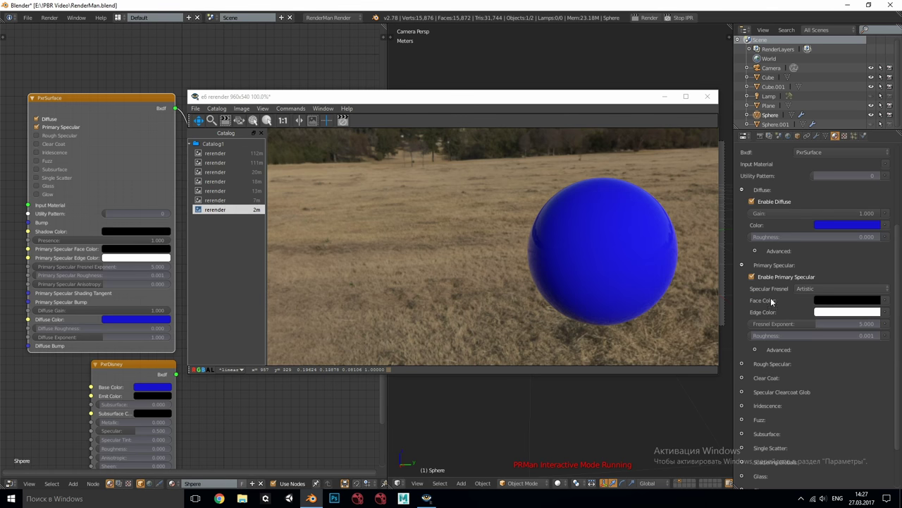
Set the Face Color value to 0.1, then stop the interactive render.
click(835, 304)
drag(873, 244, 873, 222)
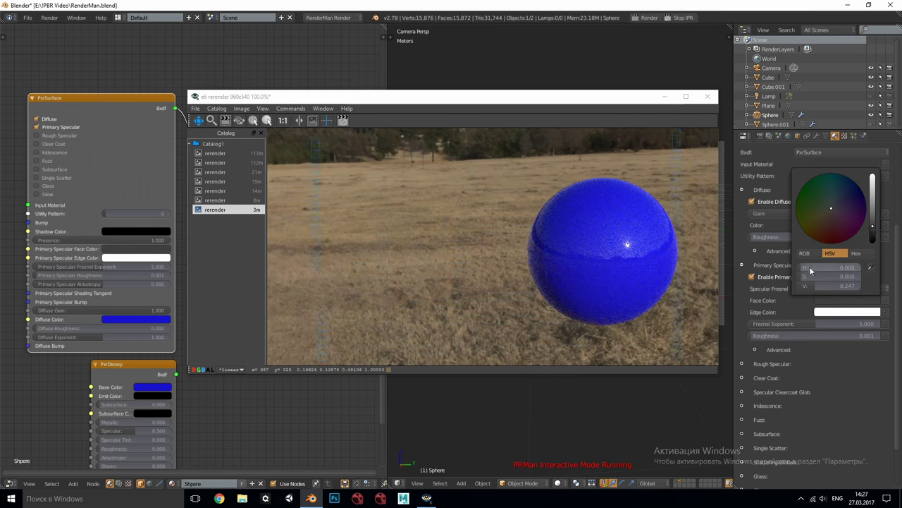
click(846, 224)
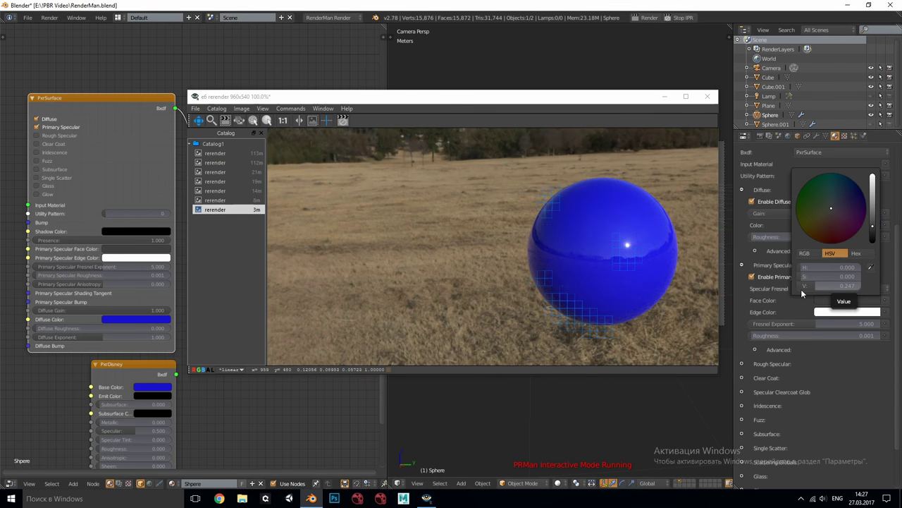
click(827, 283)
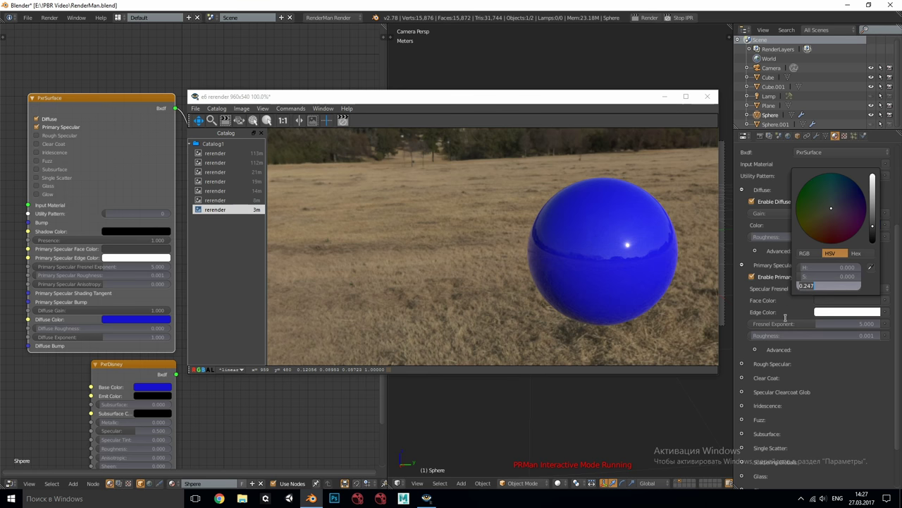
text(0.1)
key(Return)
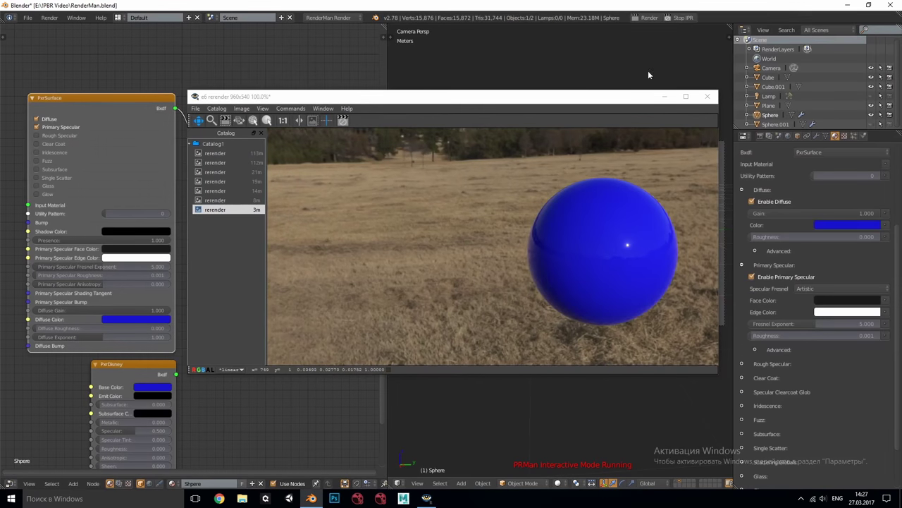
click(679, 17)
click(554, 96)
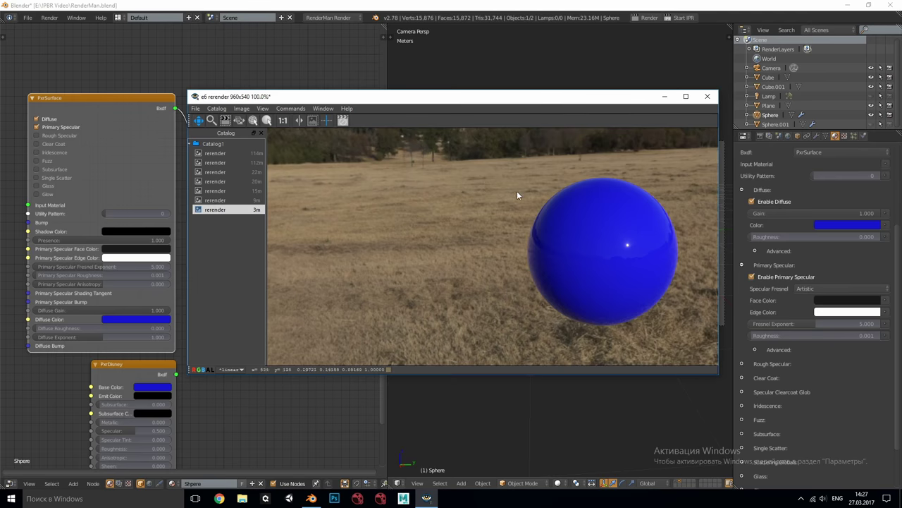
Move the render window to desktop 1 and place it over Maya's viewport.
key(super+Tab)
drag(357, 148, 384, 462)
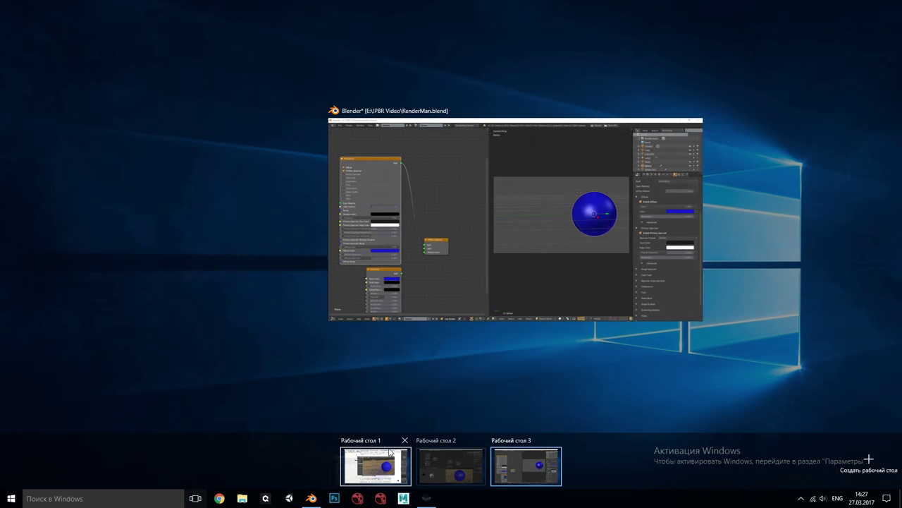
click(382, 460)
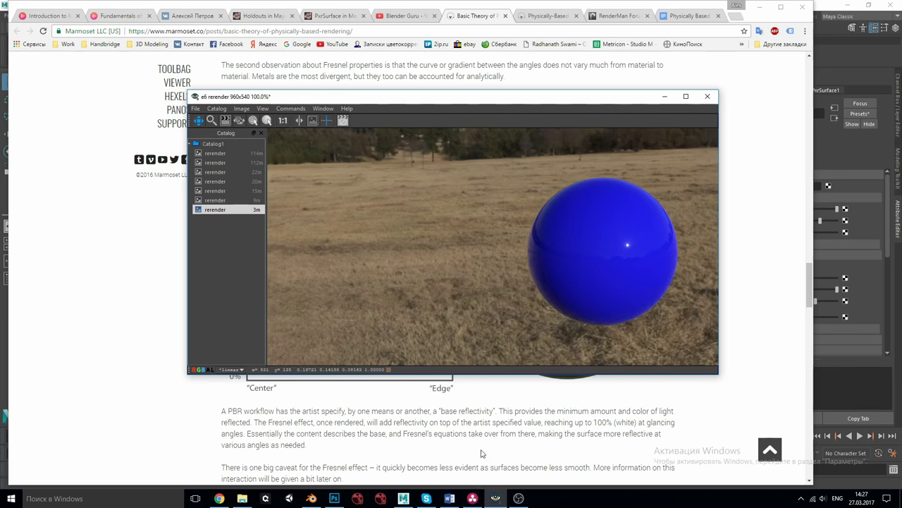
click(404, 498)
drag(612, 102, 513, 143)
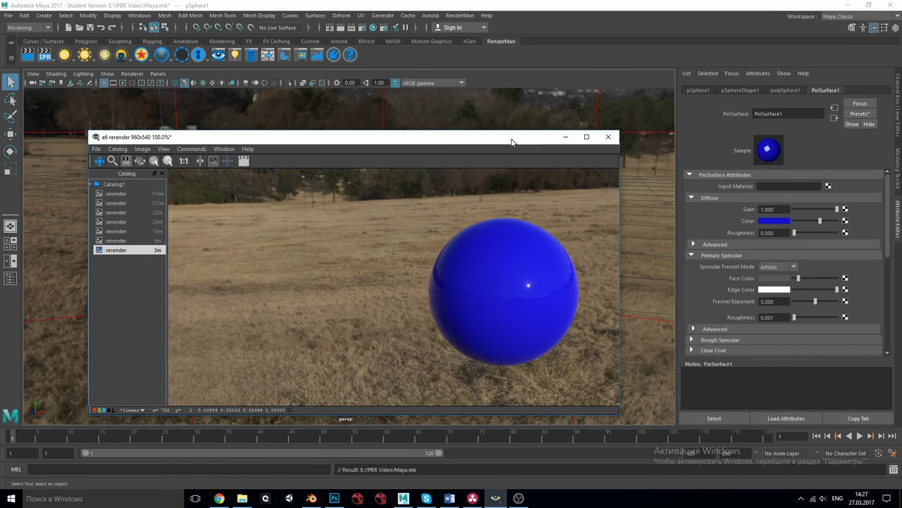
Open Maya's Face Color picker and start the interactive RenderMan render.
click(767, 279)
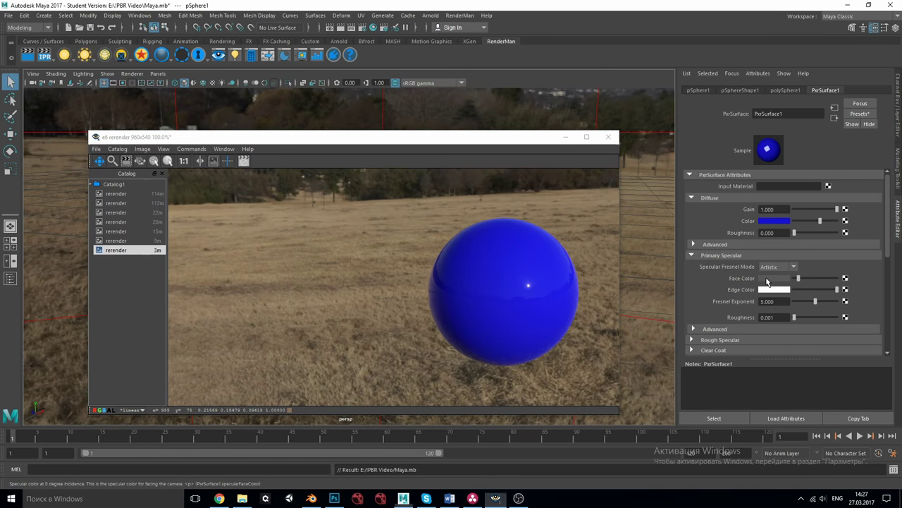
click(767, 279)
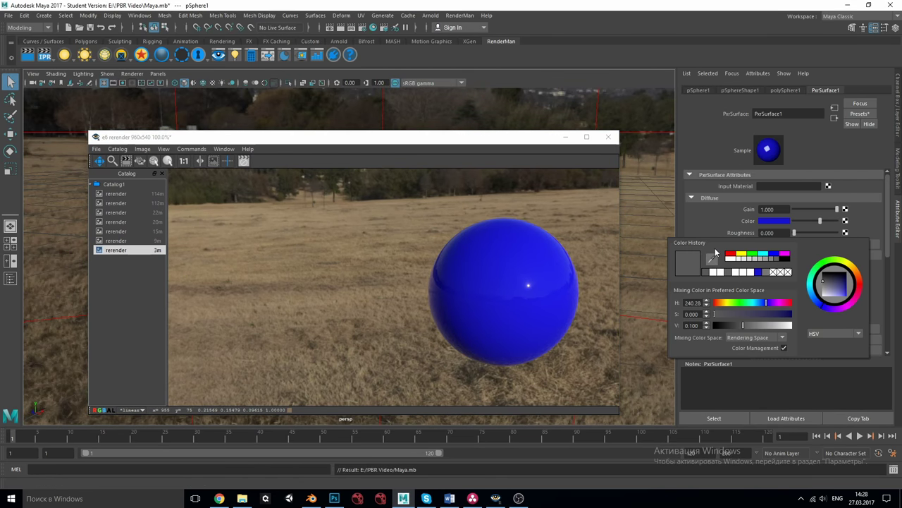
click(44, 57)
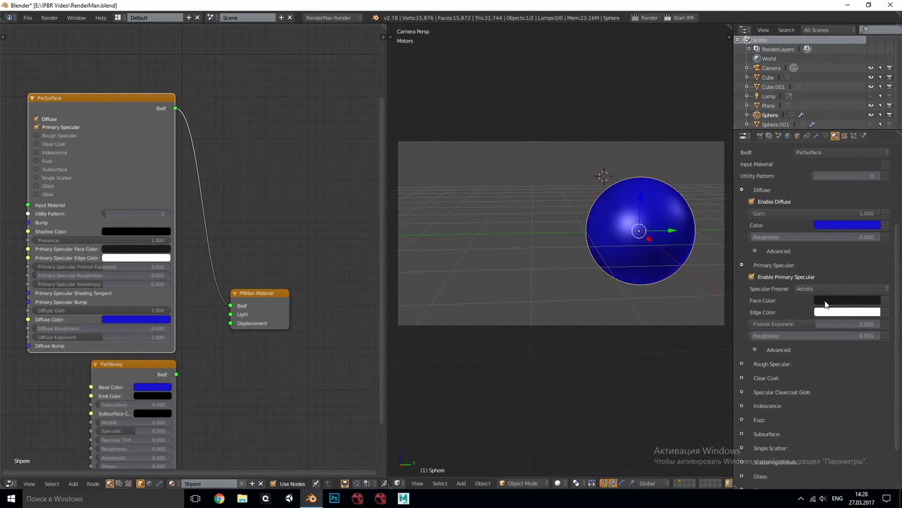
Open the PxrSurface Face Color picker in Blender to check its 0.100 value.
click(829, 301)
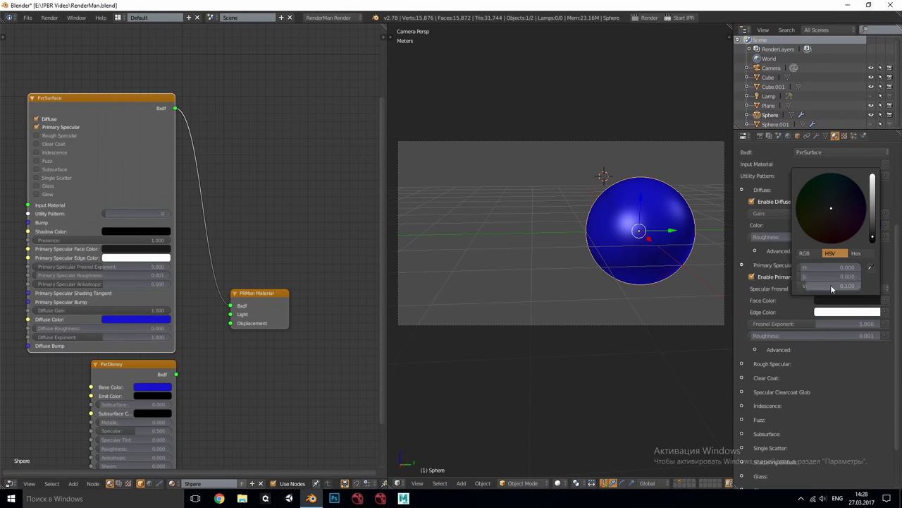
Check Maya's Face Color in RGB 0 to 1.0 and HSV, then start a fresh IPR render.
click(805, 253)
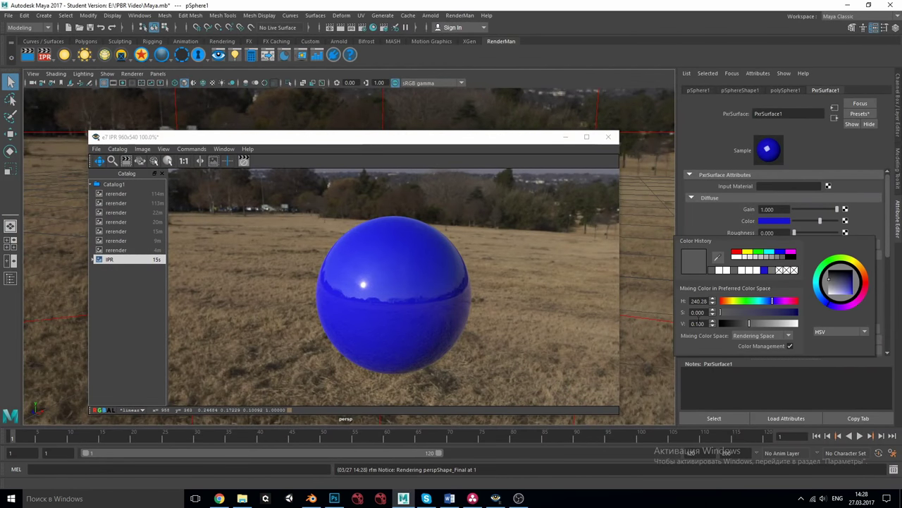
click(842, 331)
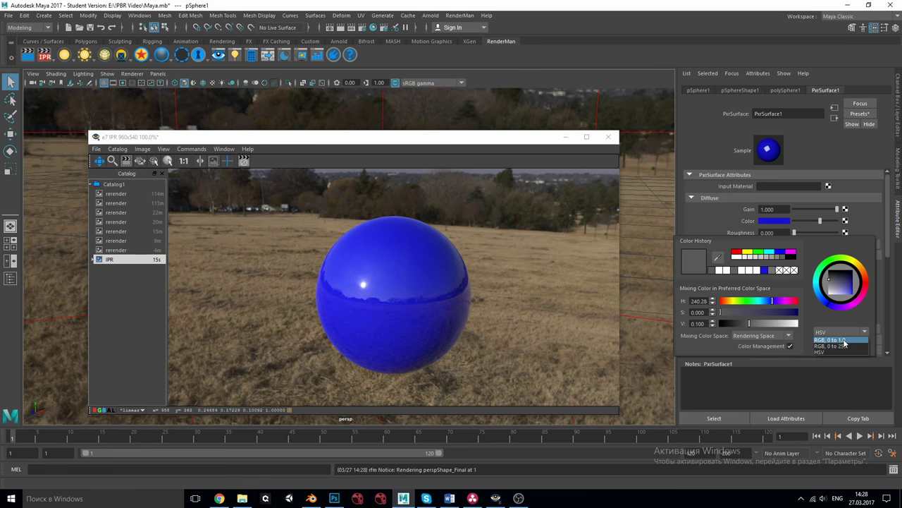
click(848, 340)
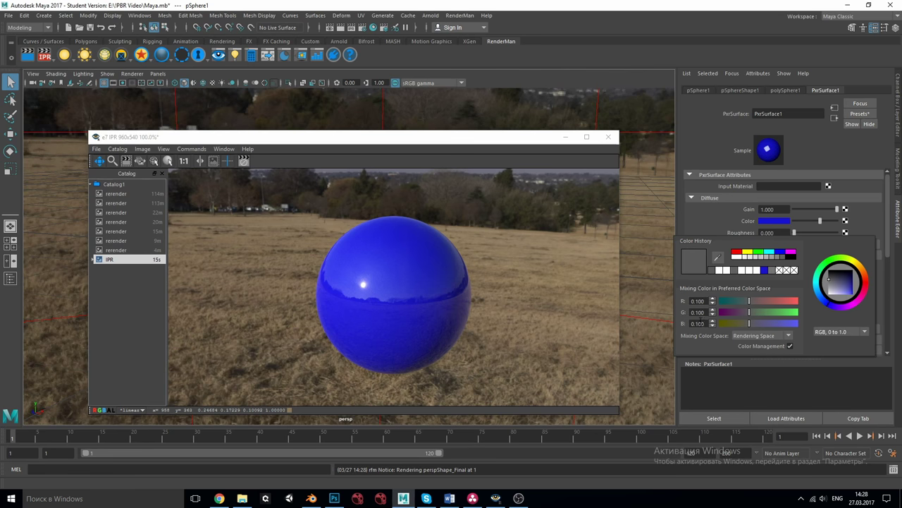
click(842, 332)
click(832, 351)
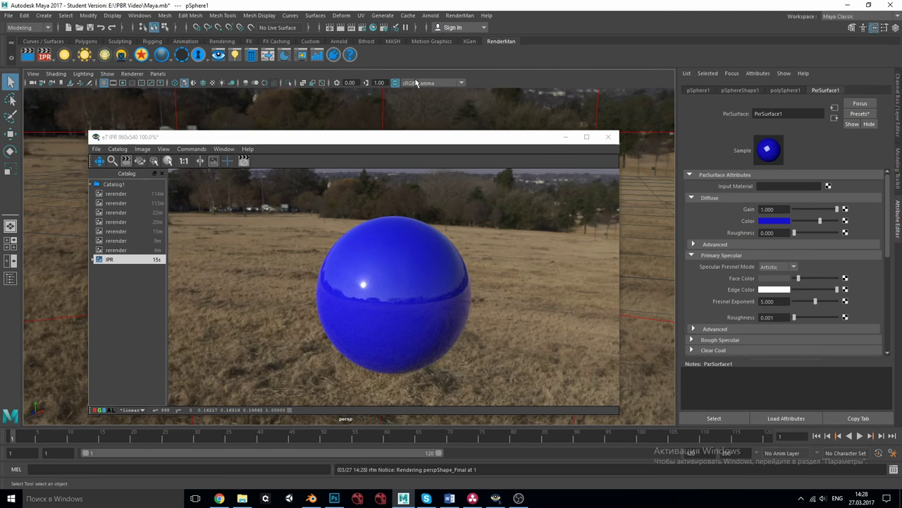
click(47, 59)
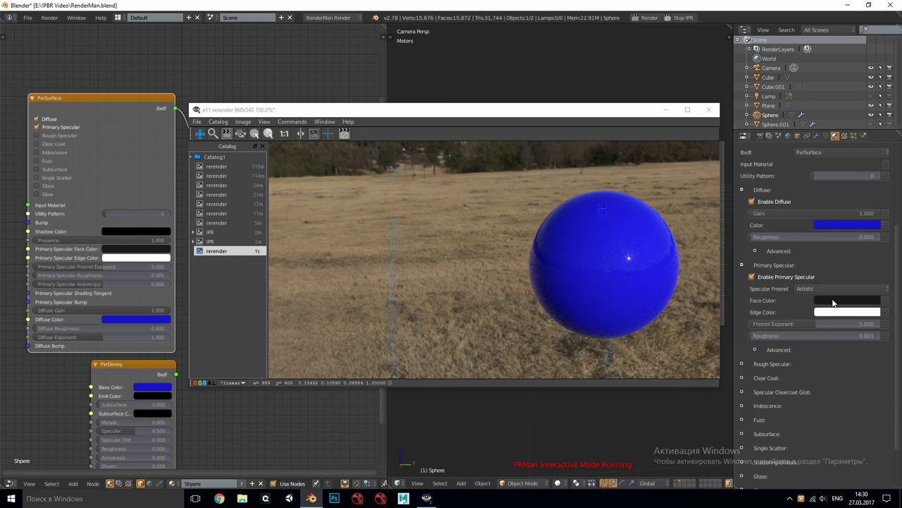
Set all three Face Color RGB channels to 0.5 grey.
click(830, 301)
click(804, 252)
drag(821, 267, 822, 276)
text(0.5)
key(Return)
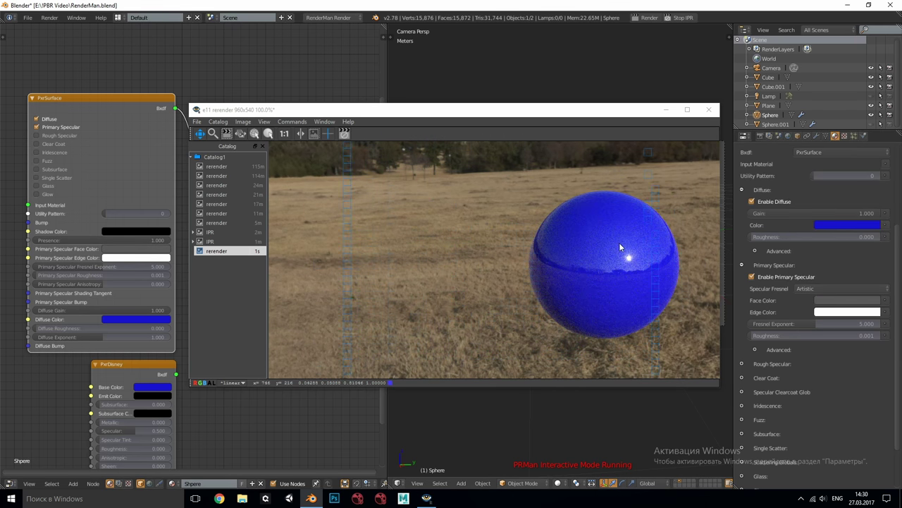
drag(596, 112, 591, 100)
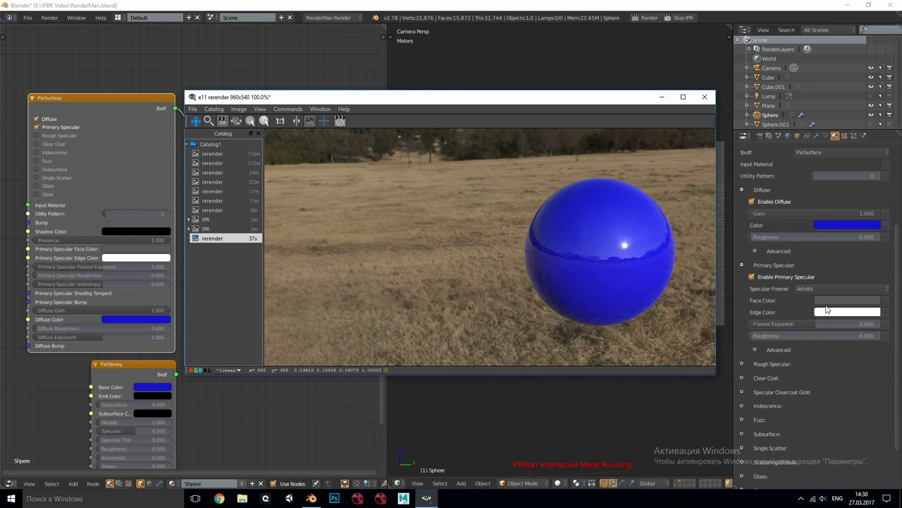
Raise Face Color to light grey (0.787) and set Diffuse Gain to 0 for chrome.
click(846, 225)
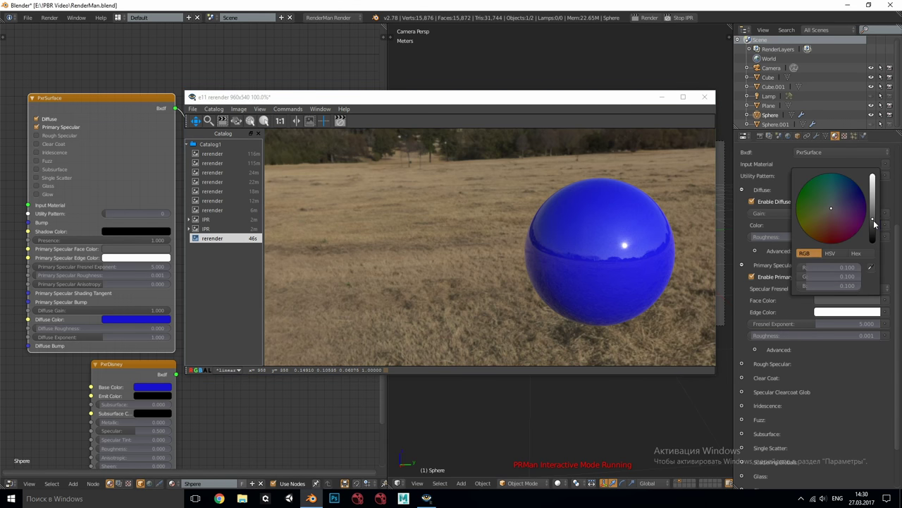
drag(874, 222, 873, 181)
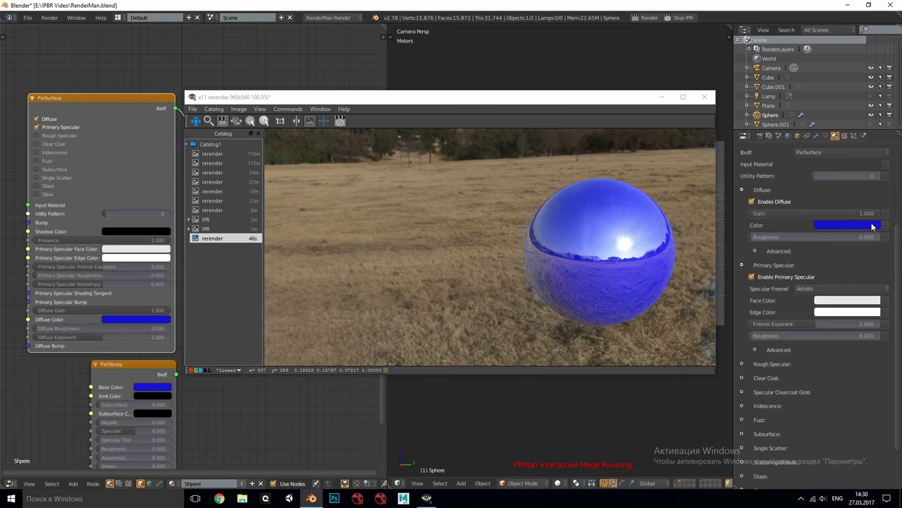
key(BackSpace)
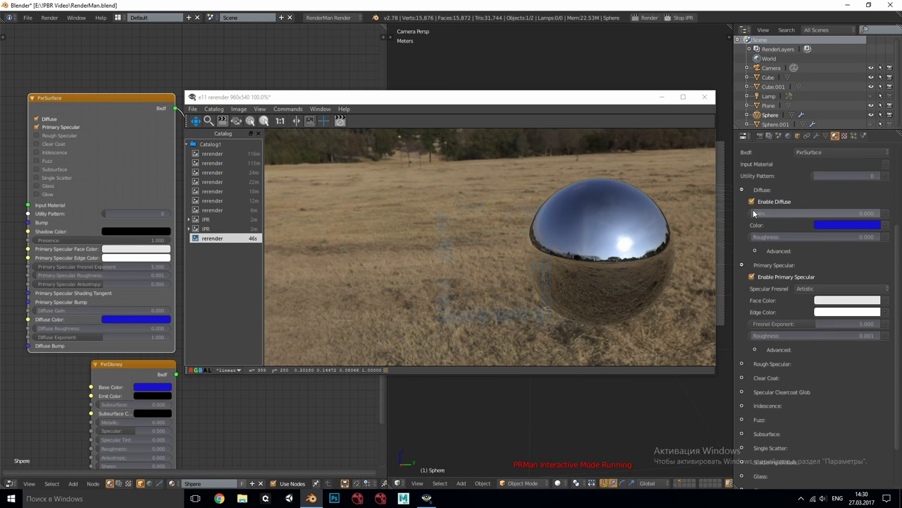
Drag Diffuse Gain from 0 back up to 1.000 to restore the glossy blue.
drag(753, 213, 868, 216)
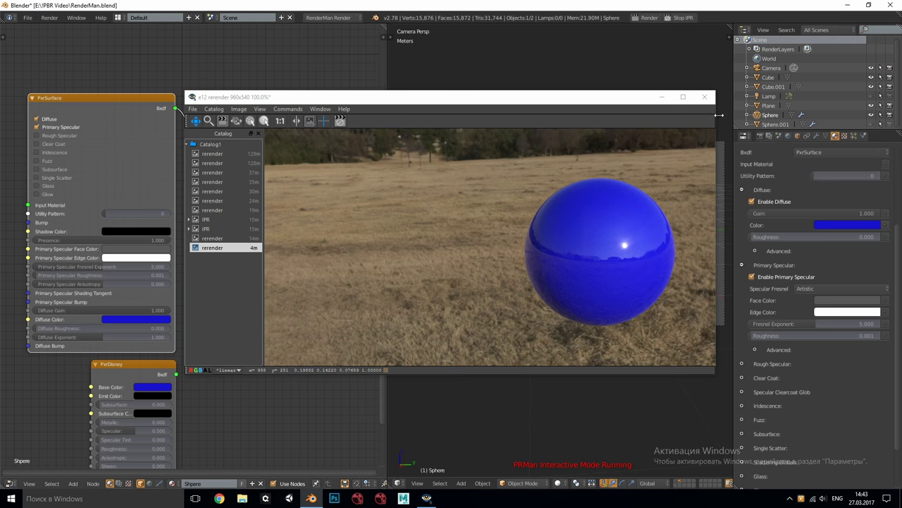
Switch between Sphere.001 and Sphere in the Outliner to compare their materials.
click(771, 123)
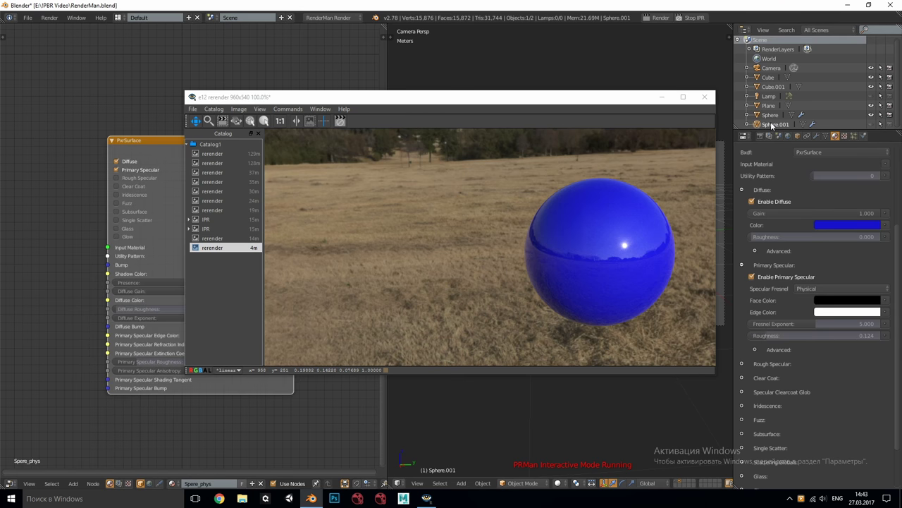
click(772, 117)
click(775, 124)
click(773, 115)
click(775, 124)
click(772, 115)
click(775, 124)
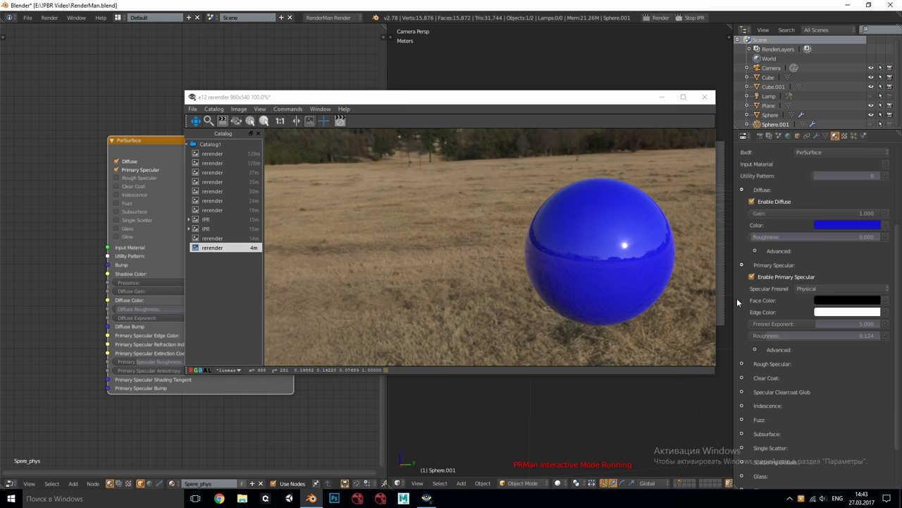
click(771, 115)
click(773, 124)
Set Sphere.001's Specular Fresnel Mode to Physical, then return to Sphere's material.
click(810, 289)
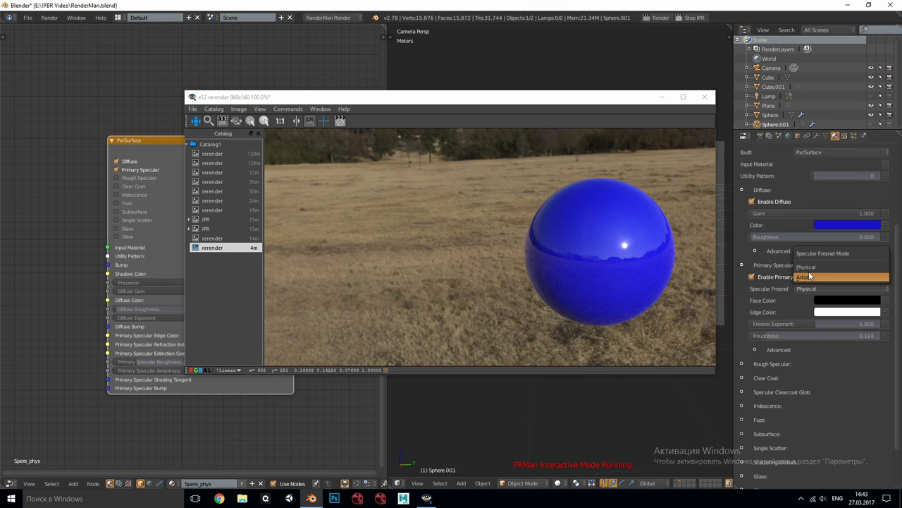
click(805, 267)
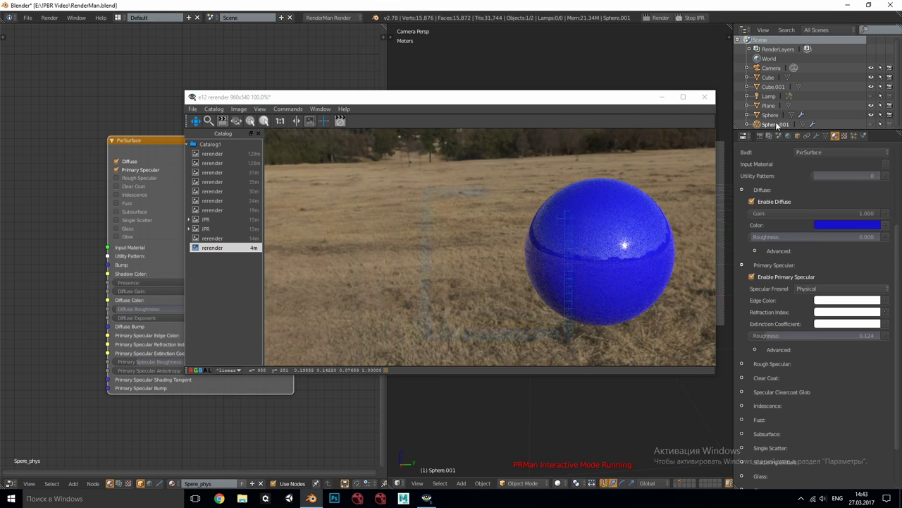
click(771, 114)
click(811, 289)
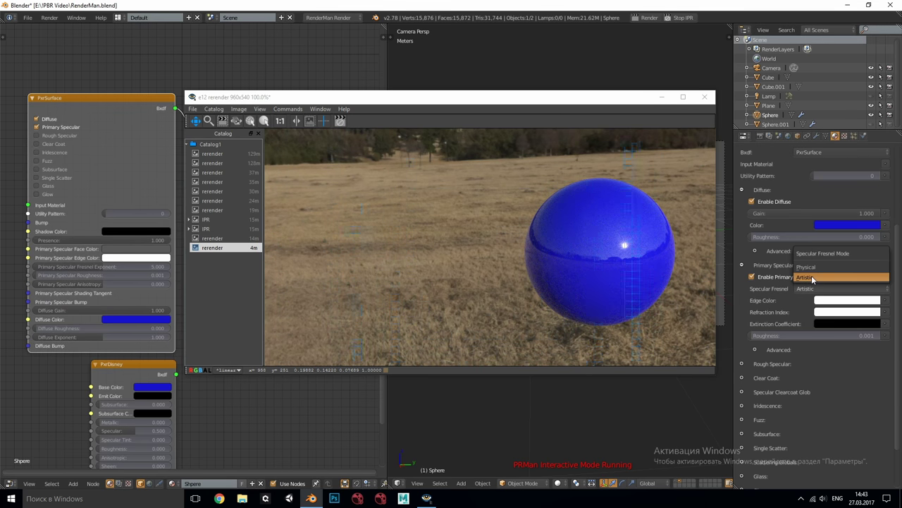
Set the sphere's PxrSurface Specular Fresnel Mode to Physical.
click(805, 276)
click(811, 289)
click(812, 266)
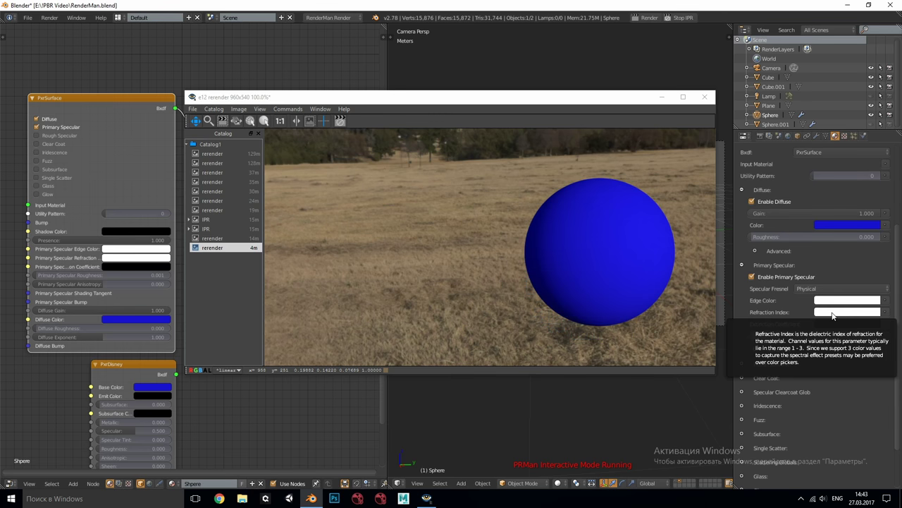
Make the Refraction Index colour white by entering 1.5 as its HSV V value.
click(833, 313)
click(836, 264)
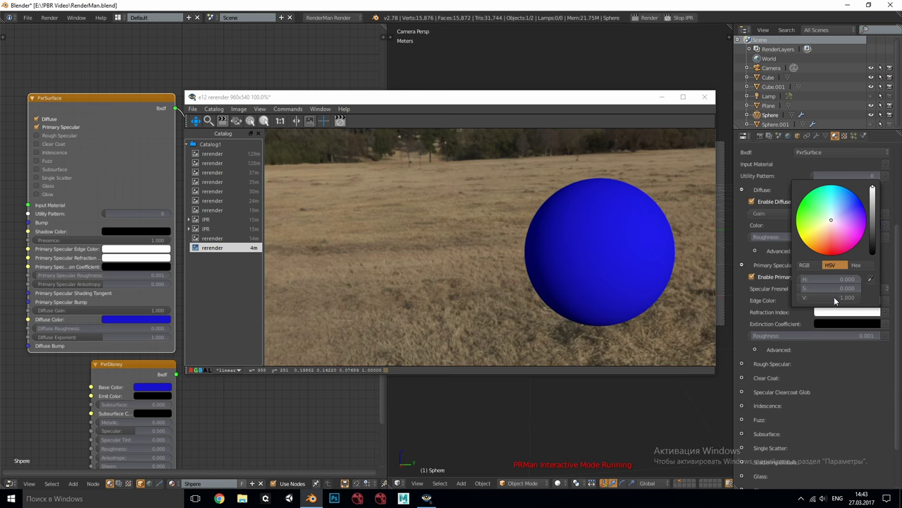
click(833, 296)
text(1.5)
key(Return)
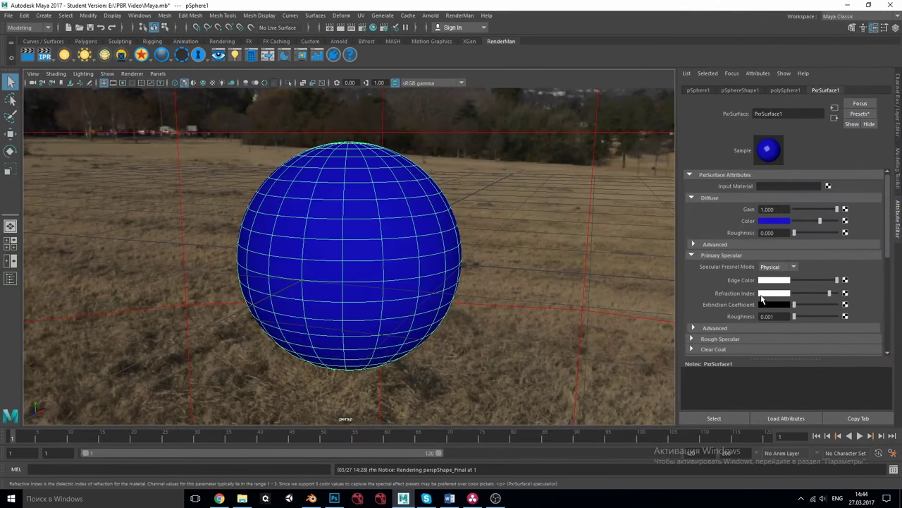
click(763, 293)
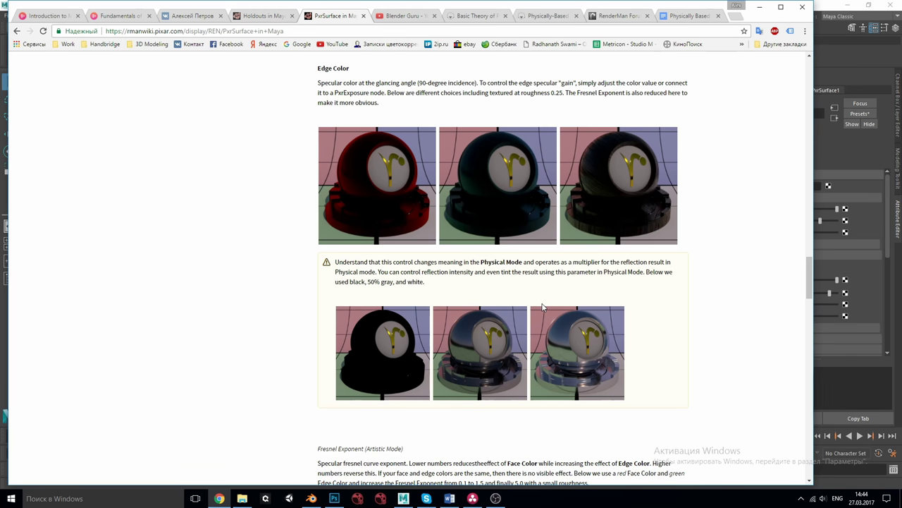
scroll(652, 308, down, 2)
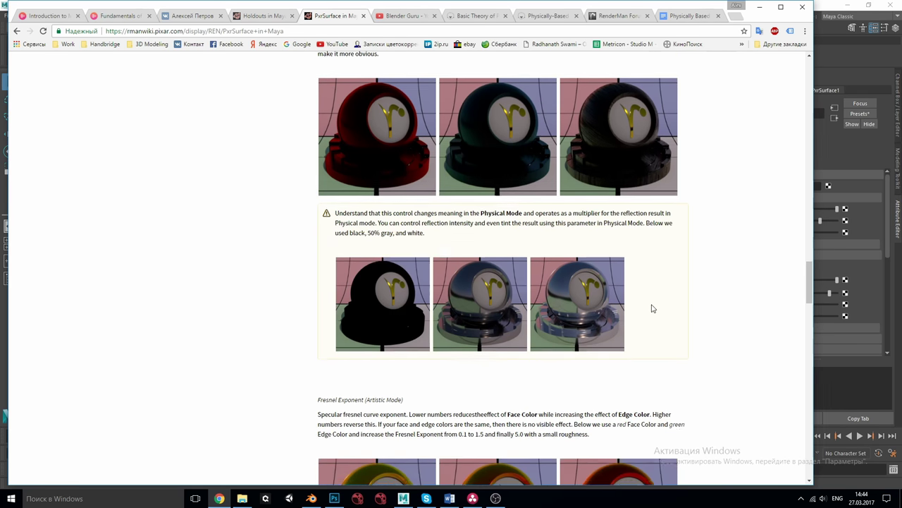
scroll(651, 308, down, 1)
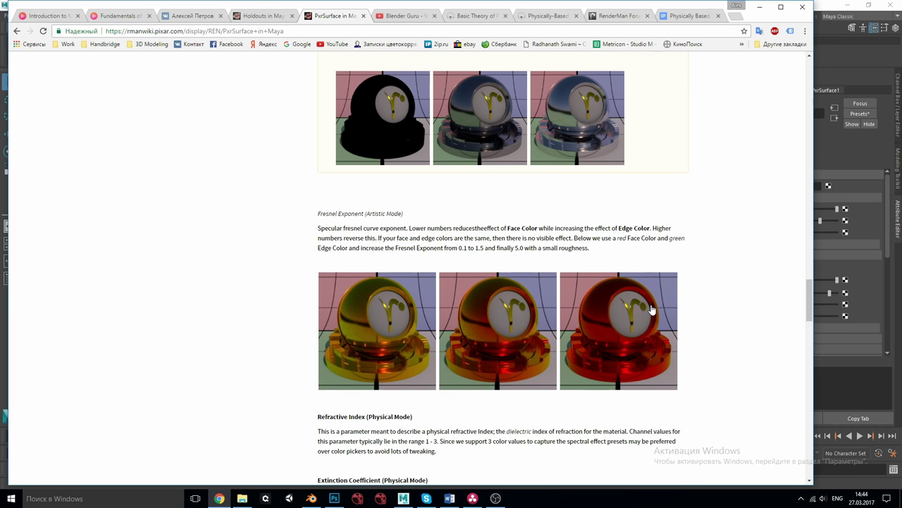
scroll(651, 308, up, 2)
scroll(663, 306, up, 1)
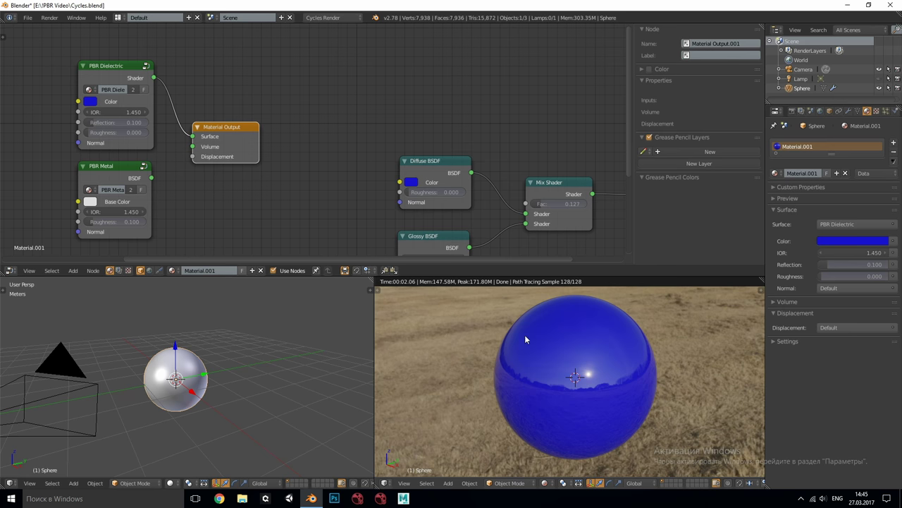
middle_drag(513, 163, 481, 162)
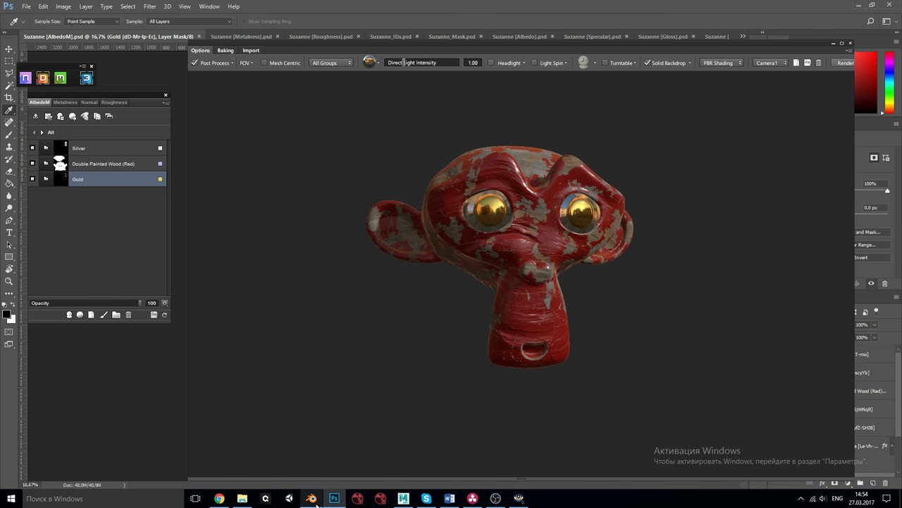
Bring the Blender monkey.blend window to the front from the taskbar.
mouse_move(314, 502)
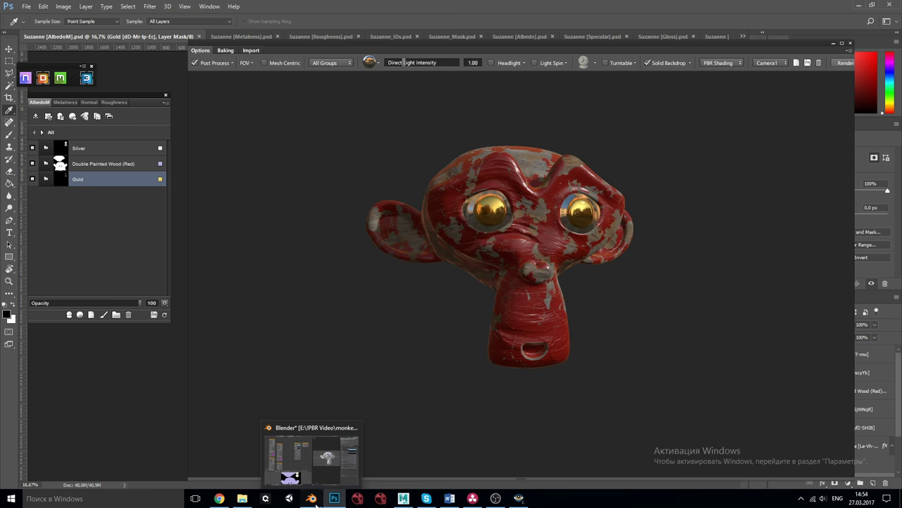
click(315, 500)
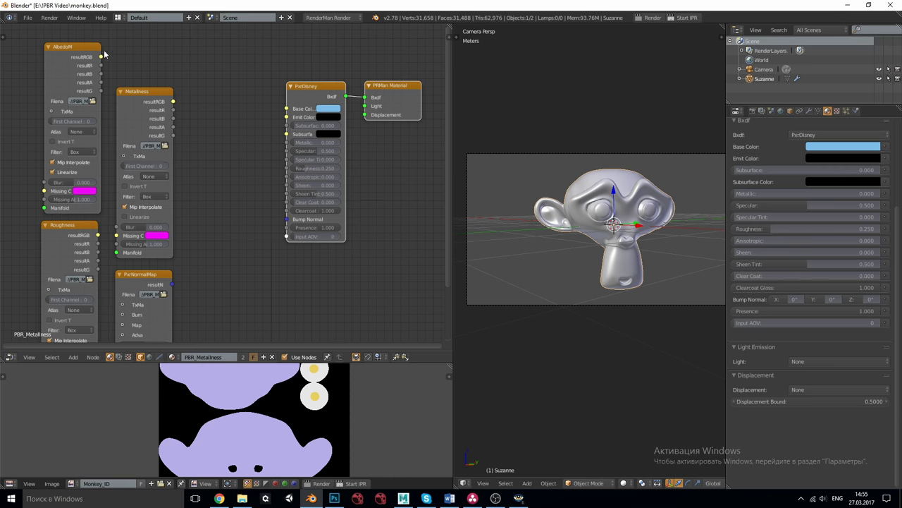
Link AlbedoM, Metalness, Roughness and PxrNormalMap outputs into PxrDisney's Base Color, Metallic, Roughness and Bump Normal.
drag(101, 57, 287, 108)
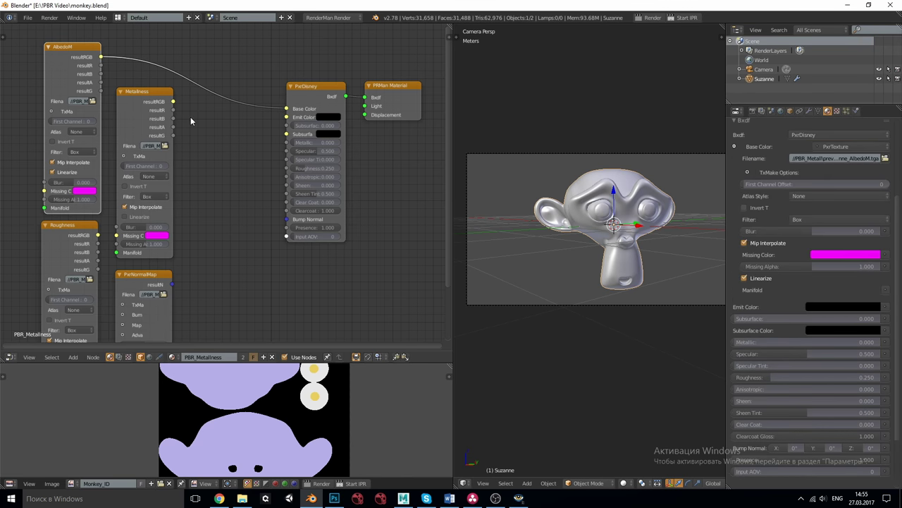
drag(172, 102, 286, 142)
drag(98, 235, 286, 169)
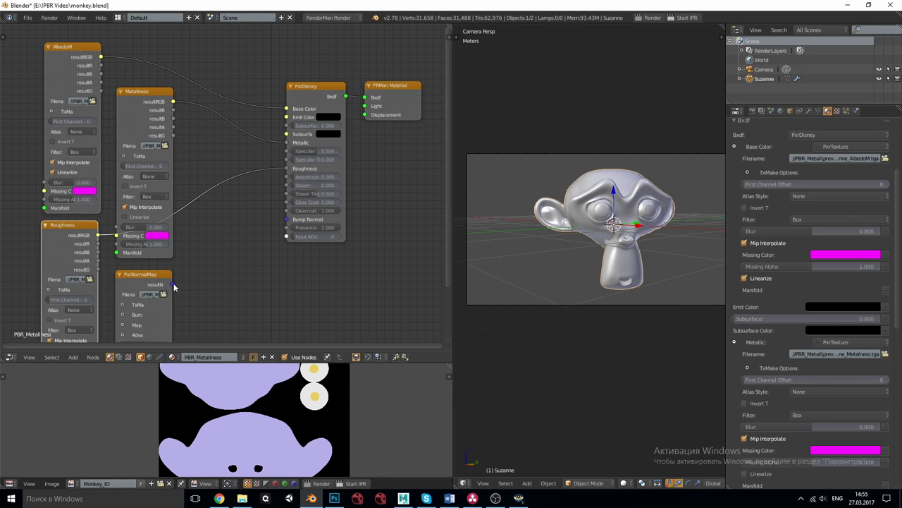
drag(172, 283, 287, 220)
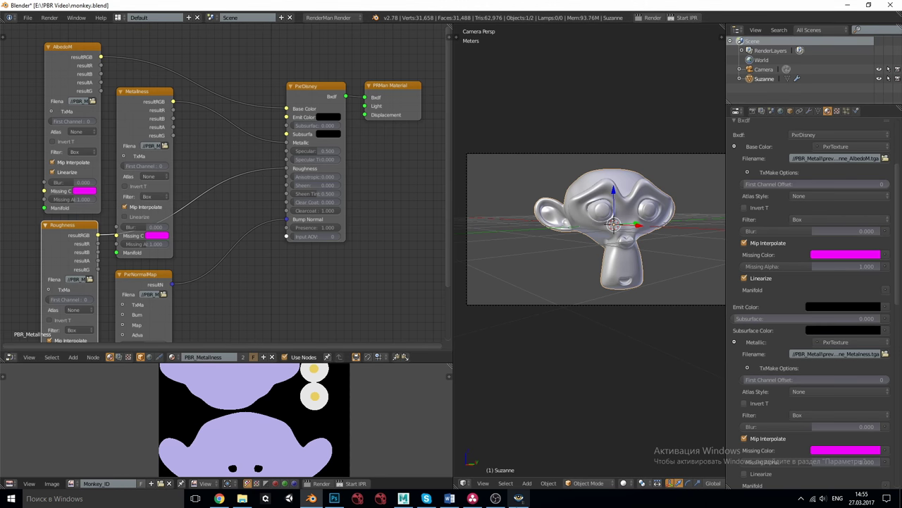
Start the IPR render in the 'it' window and place it beside Photoshop's DDO preview.
click(520, 498)
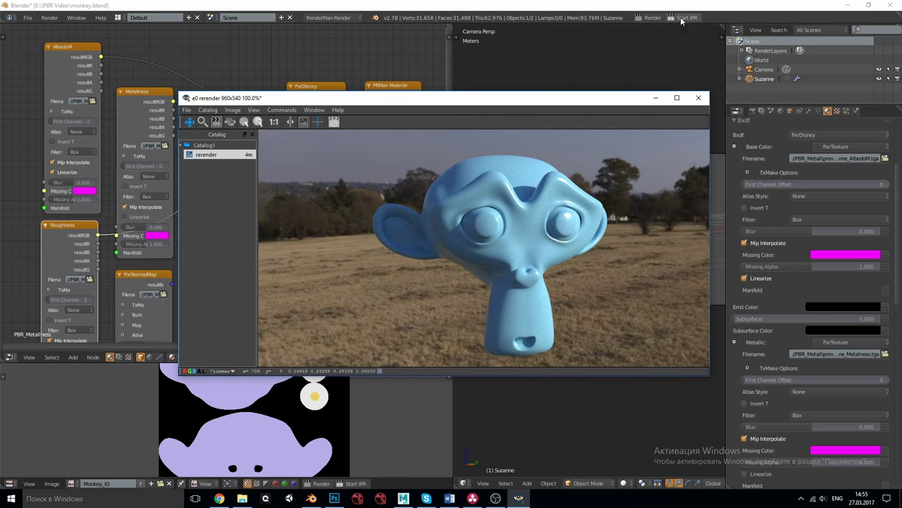
click(682, 20)
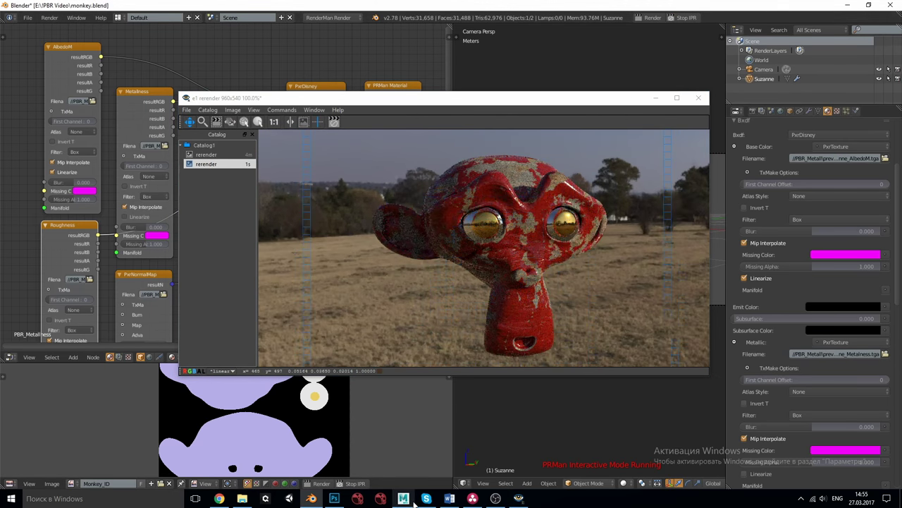
click(334, 498)
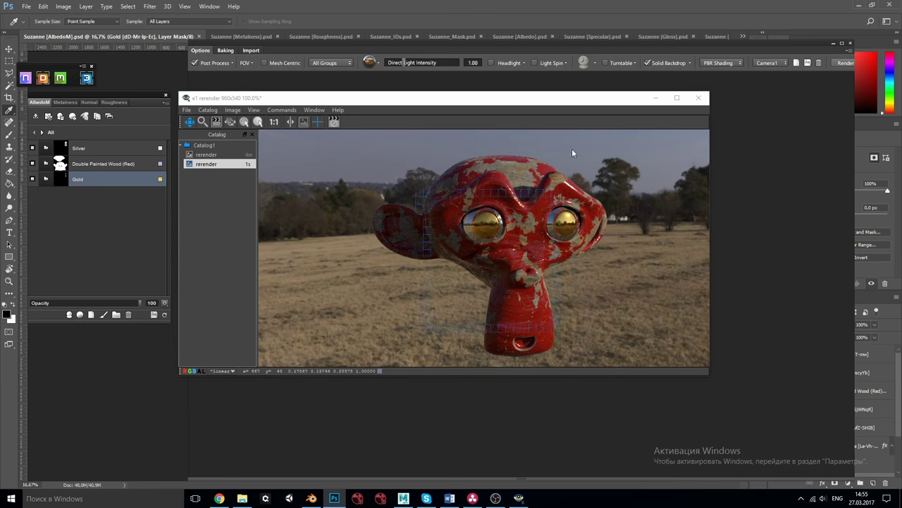
drag(584, 107, 251, 113)
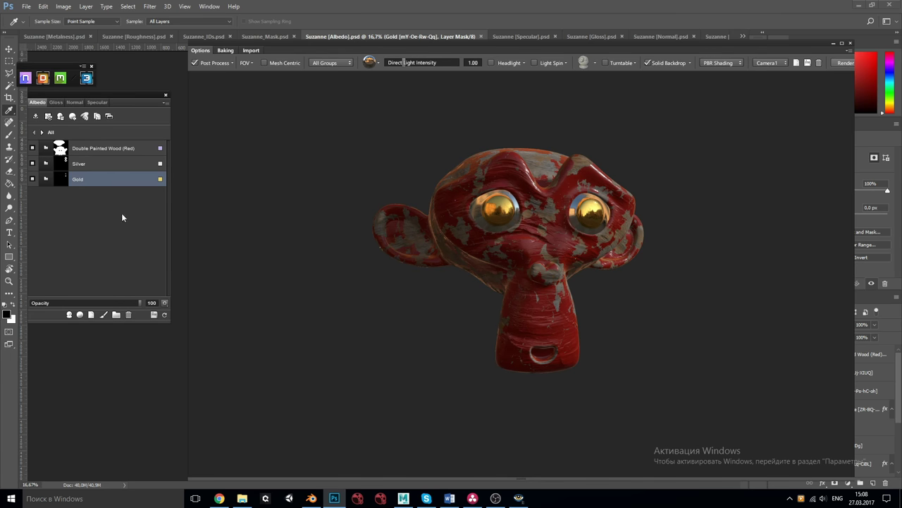
Switch back to Blender's PxrSurface node setup from the taskbar.
click(311, 498)
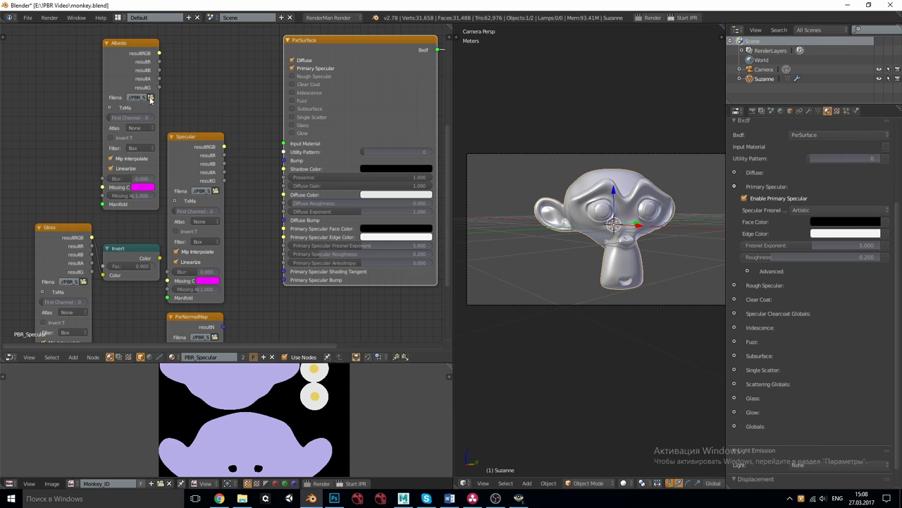
Link Albedo, Specular, Invert and PxrNormalMap into PxrSurface's Diffuse Color, Specular Face Color, Roughness and Bump.
drag(160, 53, 283, 195)
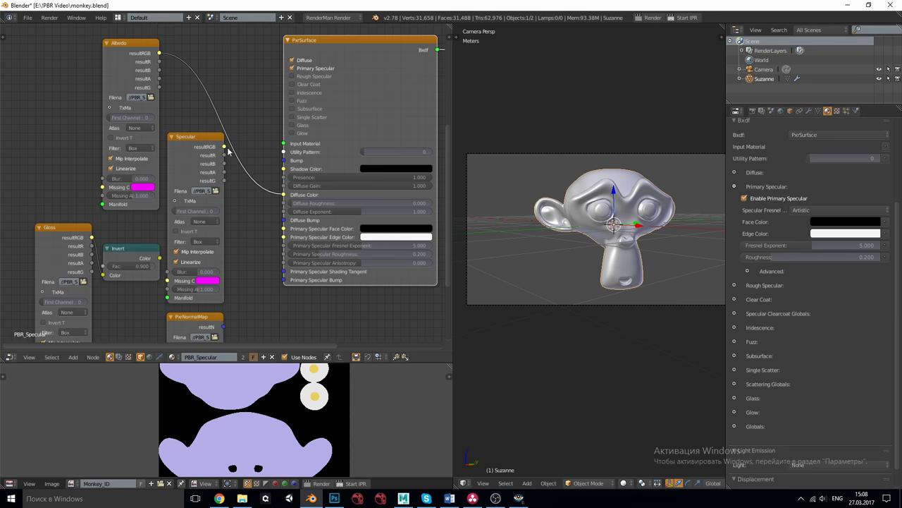
drag(224, 147, 284, 229)
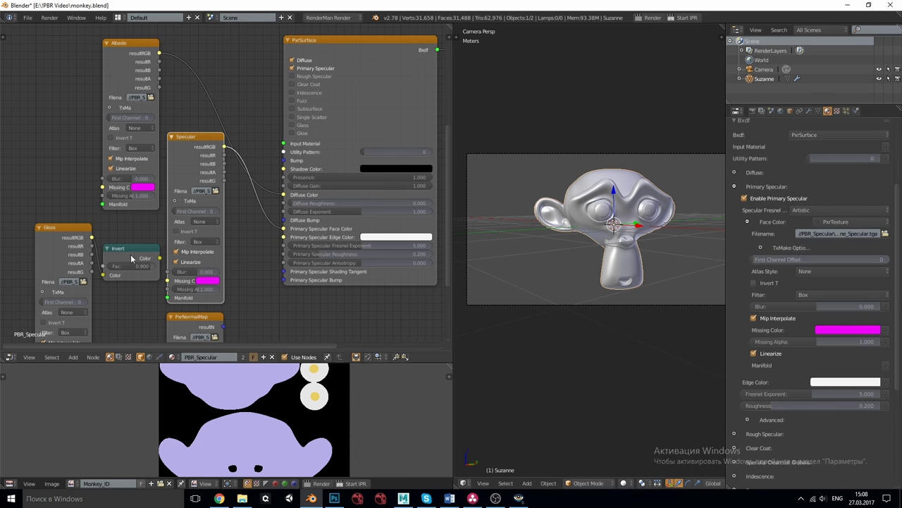
drag(160, 258, 286, 254)
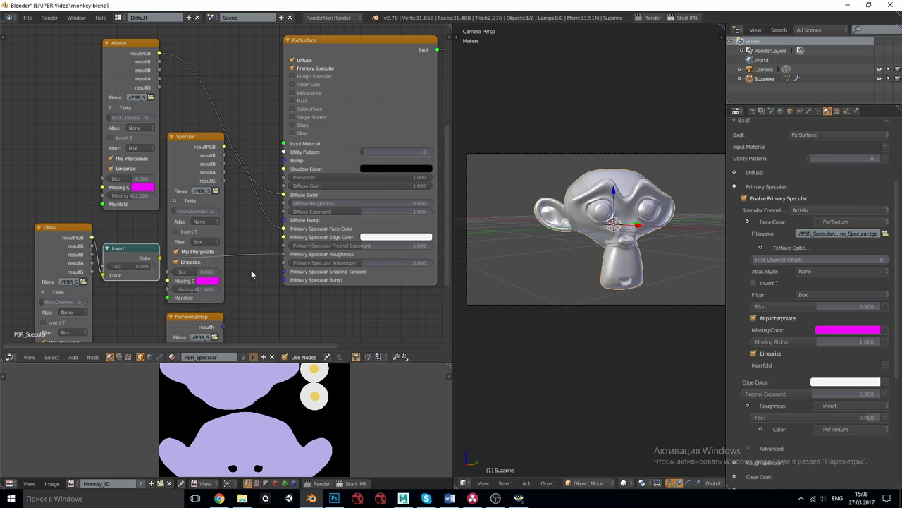
drag(224, 329, 283, 161)
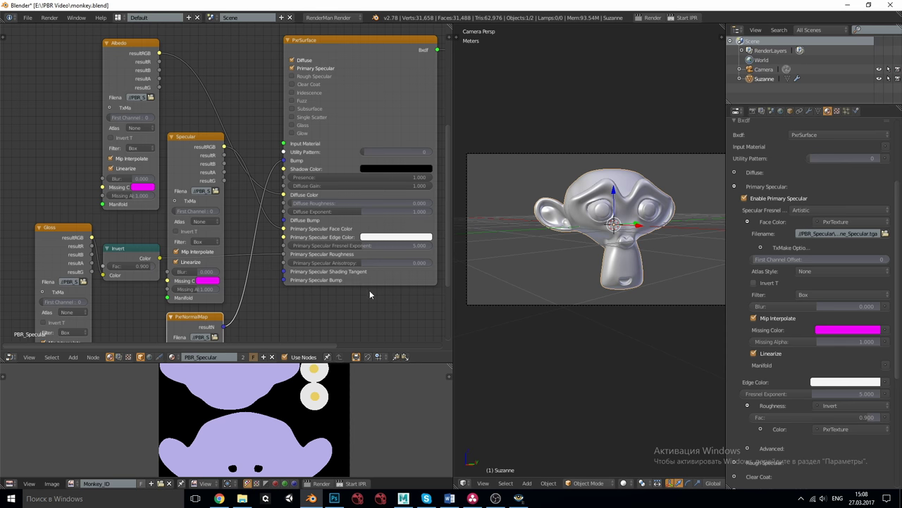
Render the PxrSurface Suzanne with IPR, compare it beside the DDO preview, then enlarge the render window.
click(518, 498)
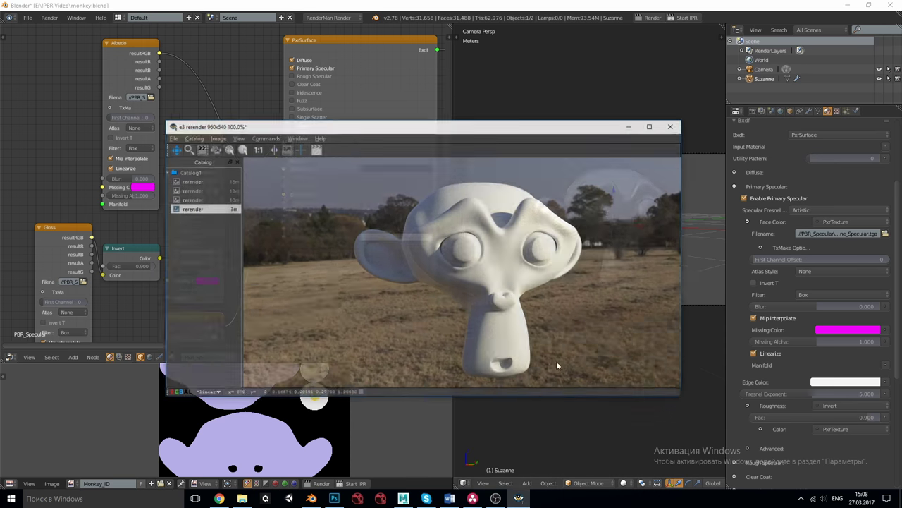
click(681, 17)
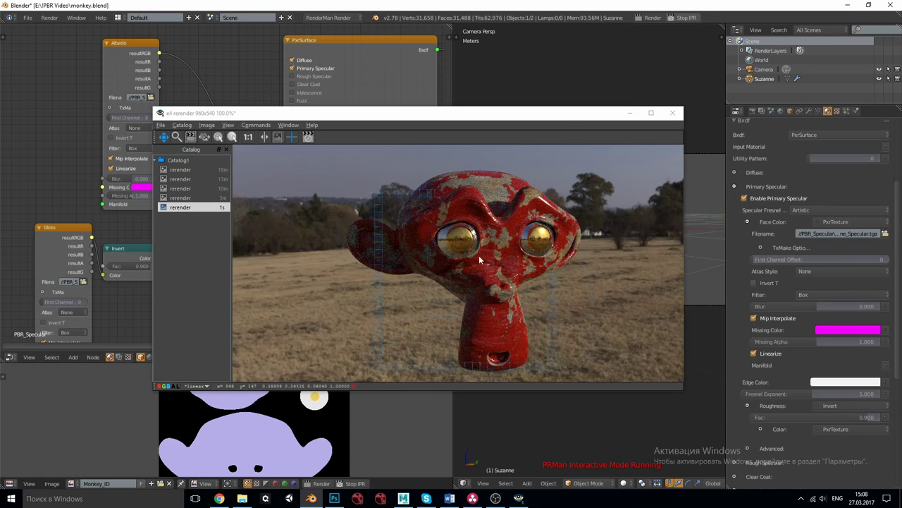
click(335, 499)
drag(547, 116, 242, 117)
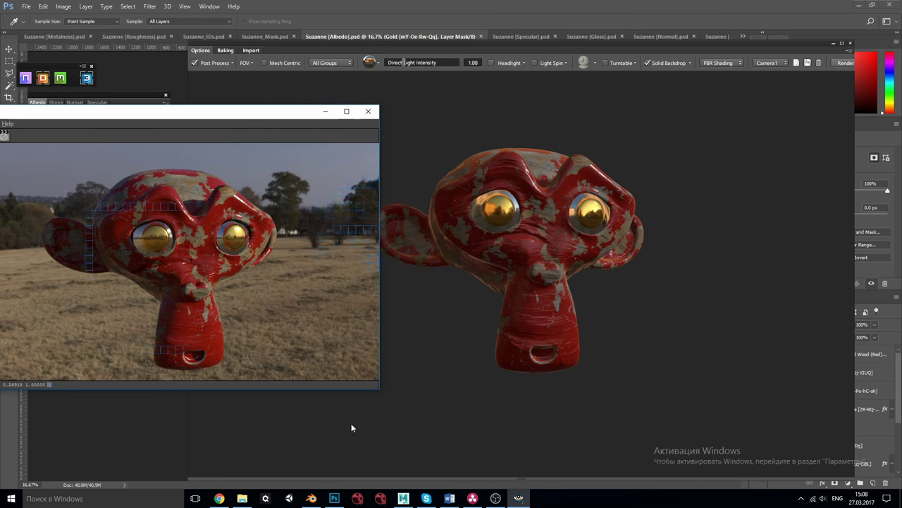
click(312, 500)
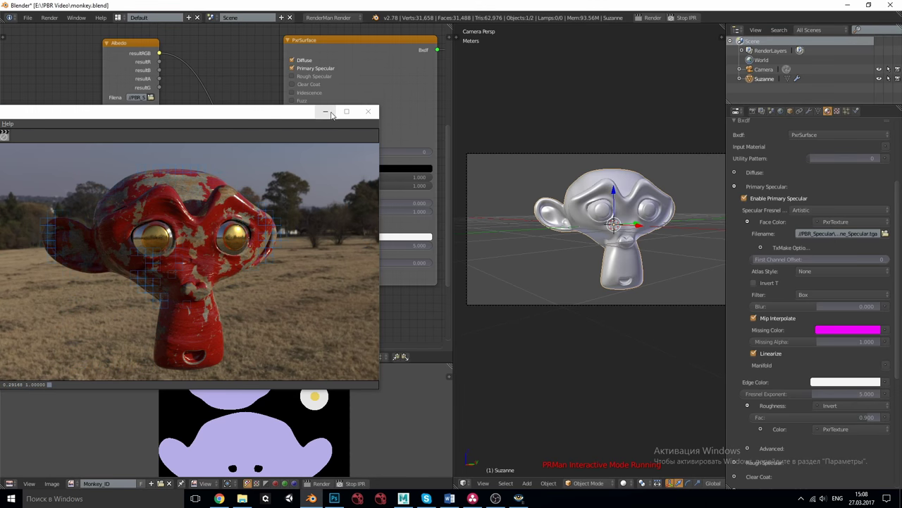
drag(256, 112, 709, 66)
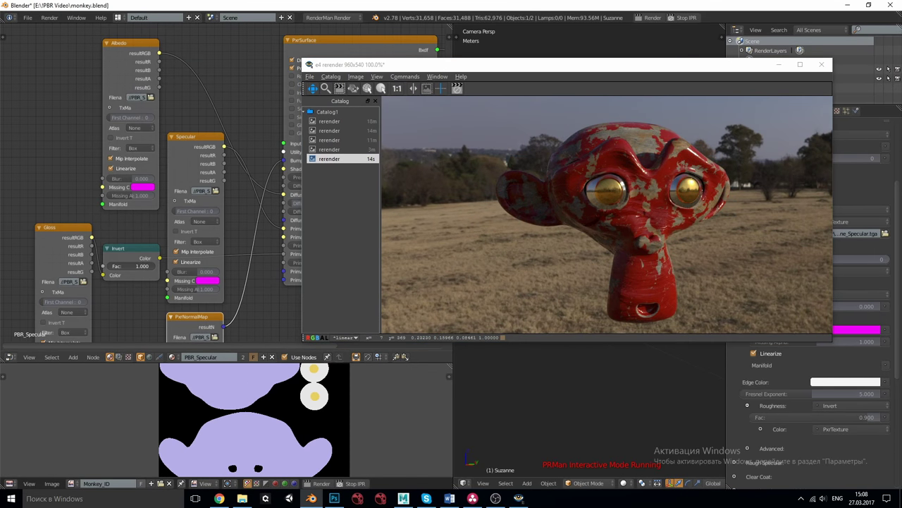
Raise the Invert node's Fac to 1.000 and restart the IPR render.
click(149, 266)
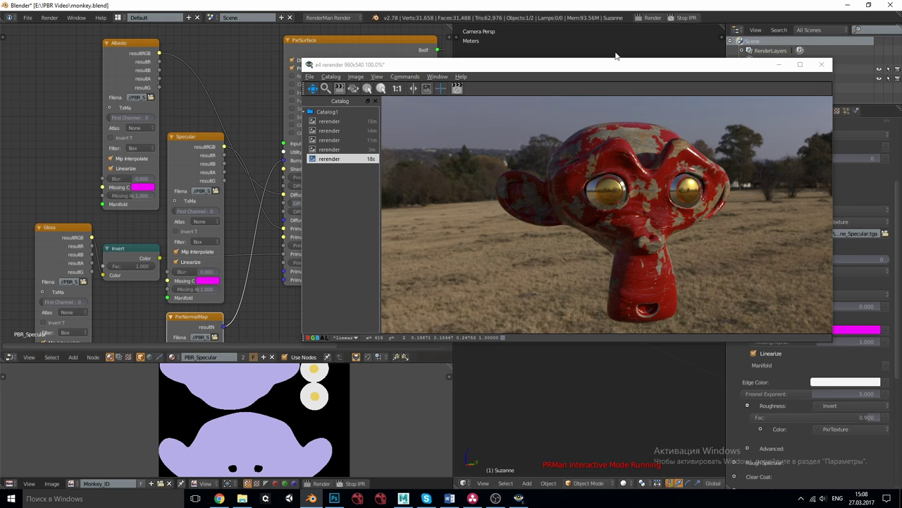
click(681, 18)
click(682, 18)
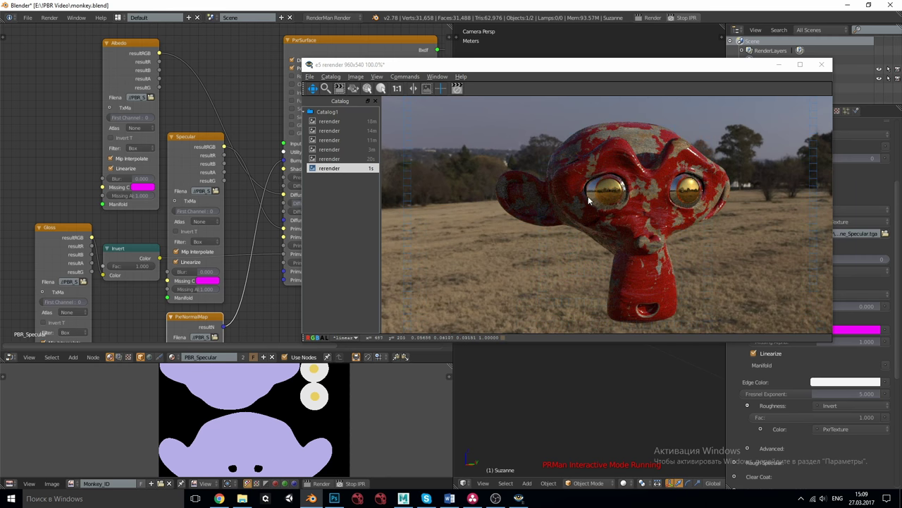
Set the Invert Fac back to 0.900, re-render with IPR, and move the render window left.
click(136, 266)
text(0)
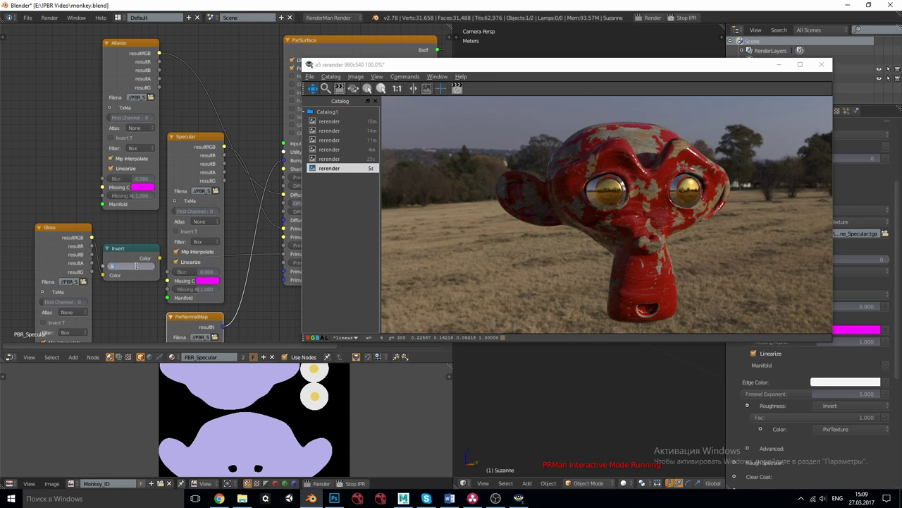
key(Return)
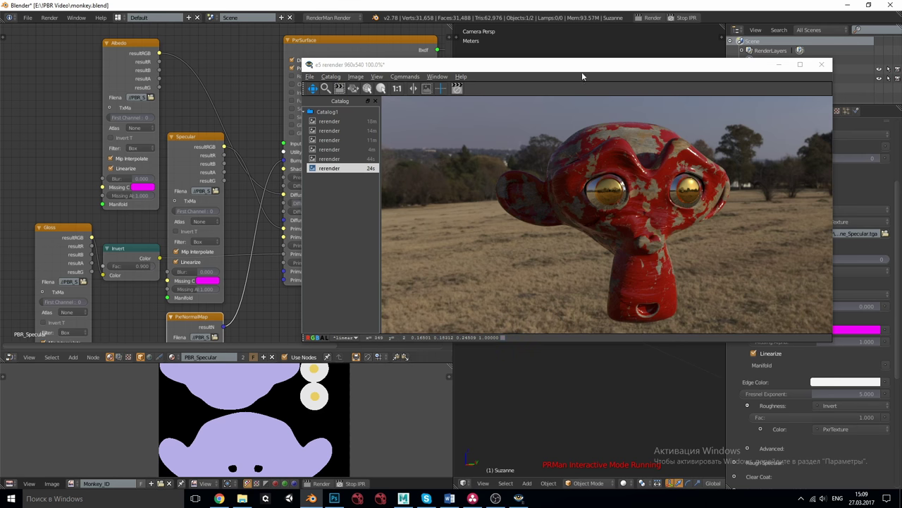
click(682, 18)
click(684, 18)
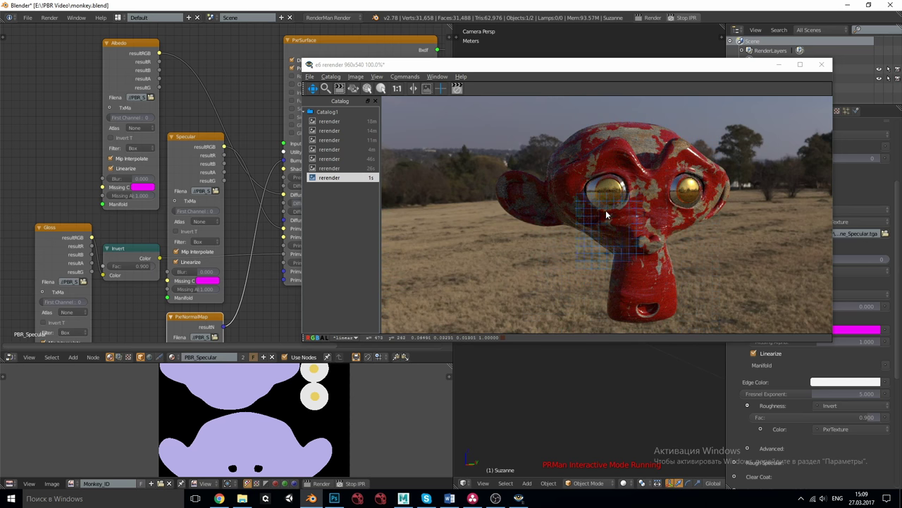
drag(695, 67, 530, 62)
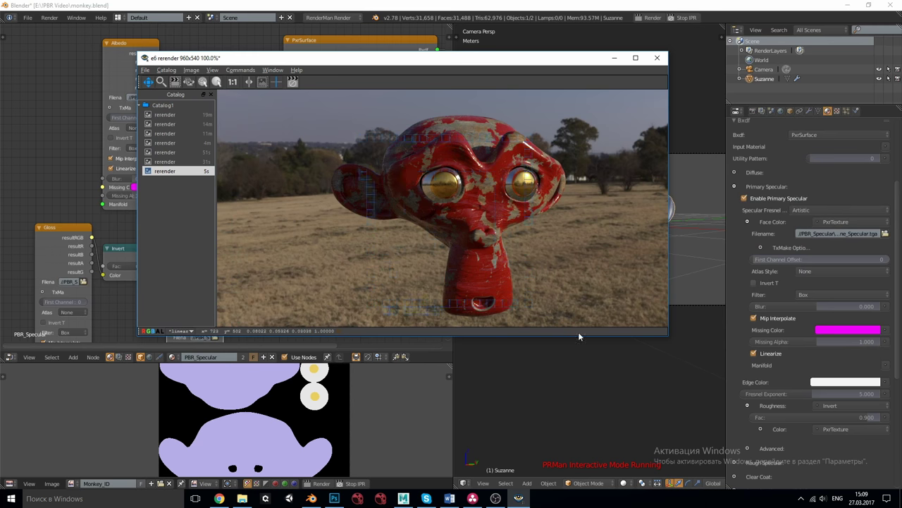